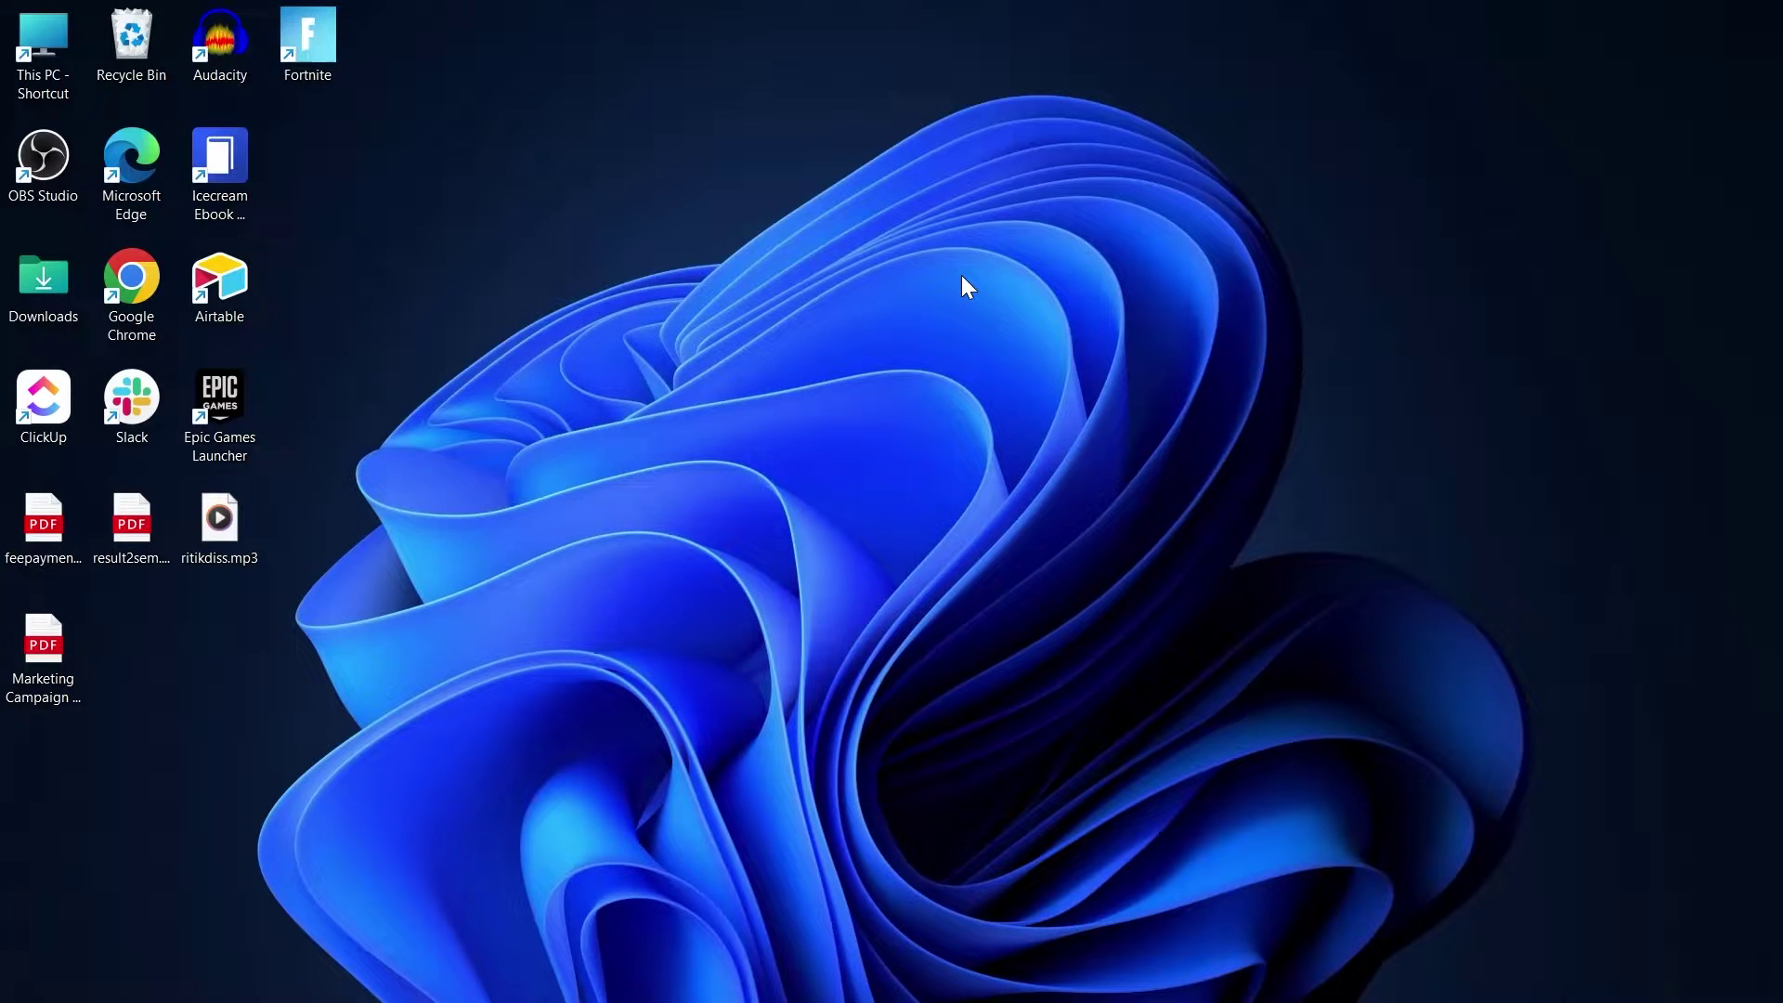
Step: Refresh the Windows desktop from its context menu so the taskbar reappears
right_click(955, 182)
left_click(1032, 284)
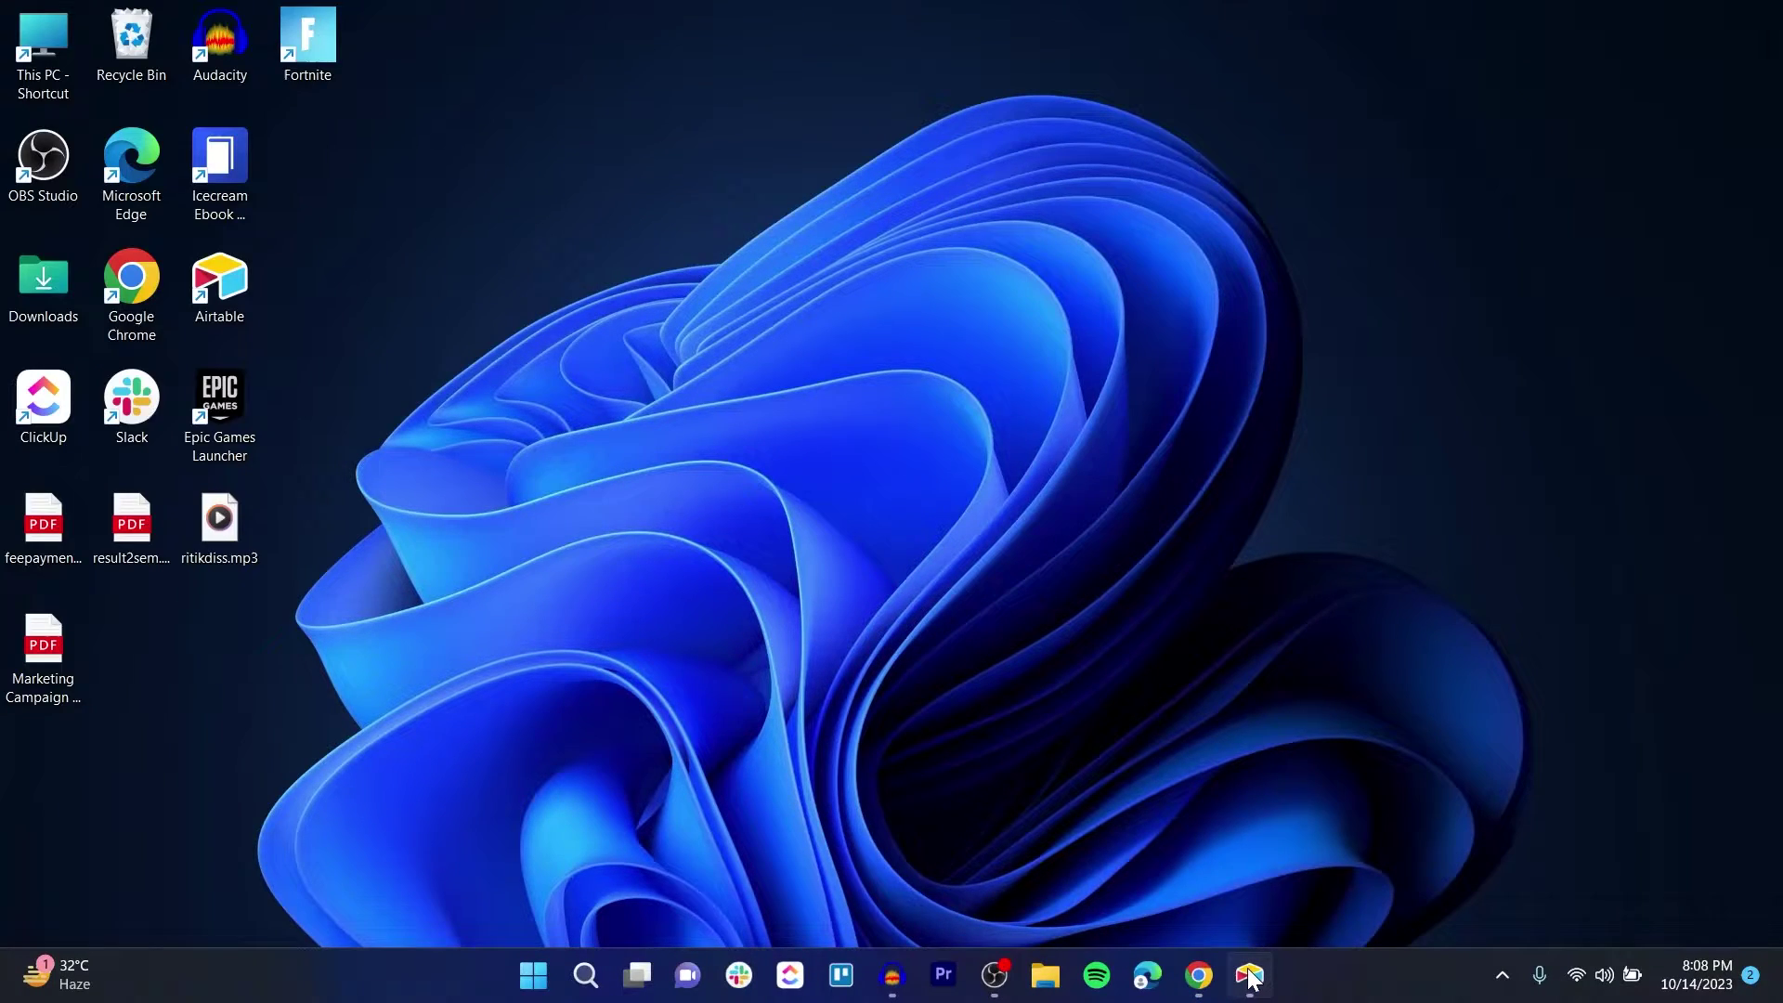
Step: Restore the Airtable window on the Marketing Campaign Tracking base's Campaigns table
left_click(1251, 978)
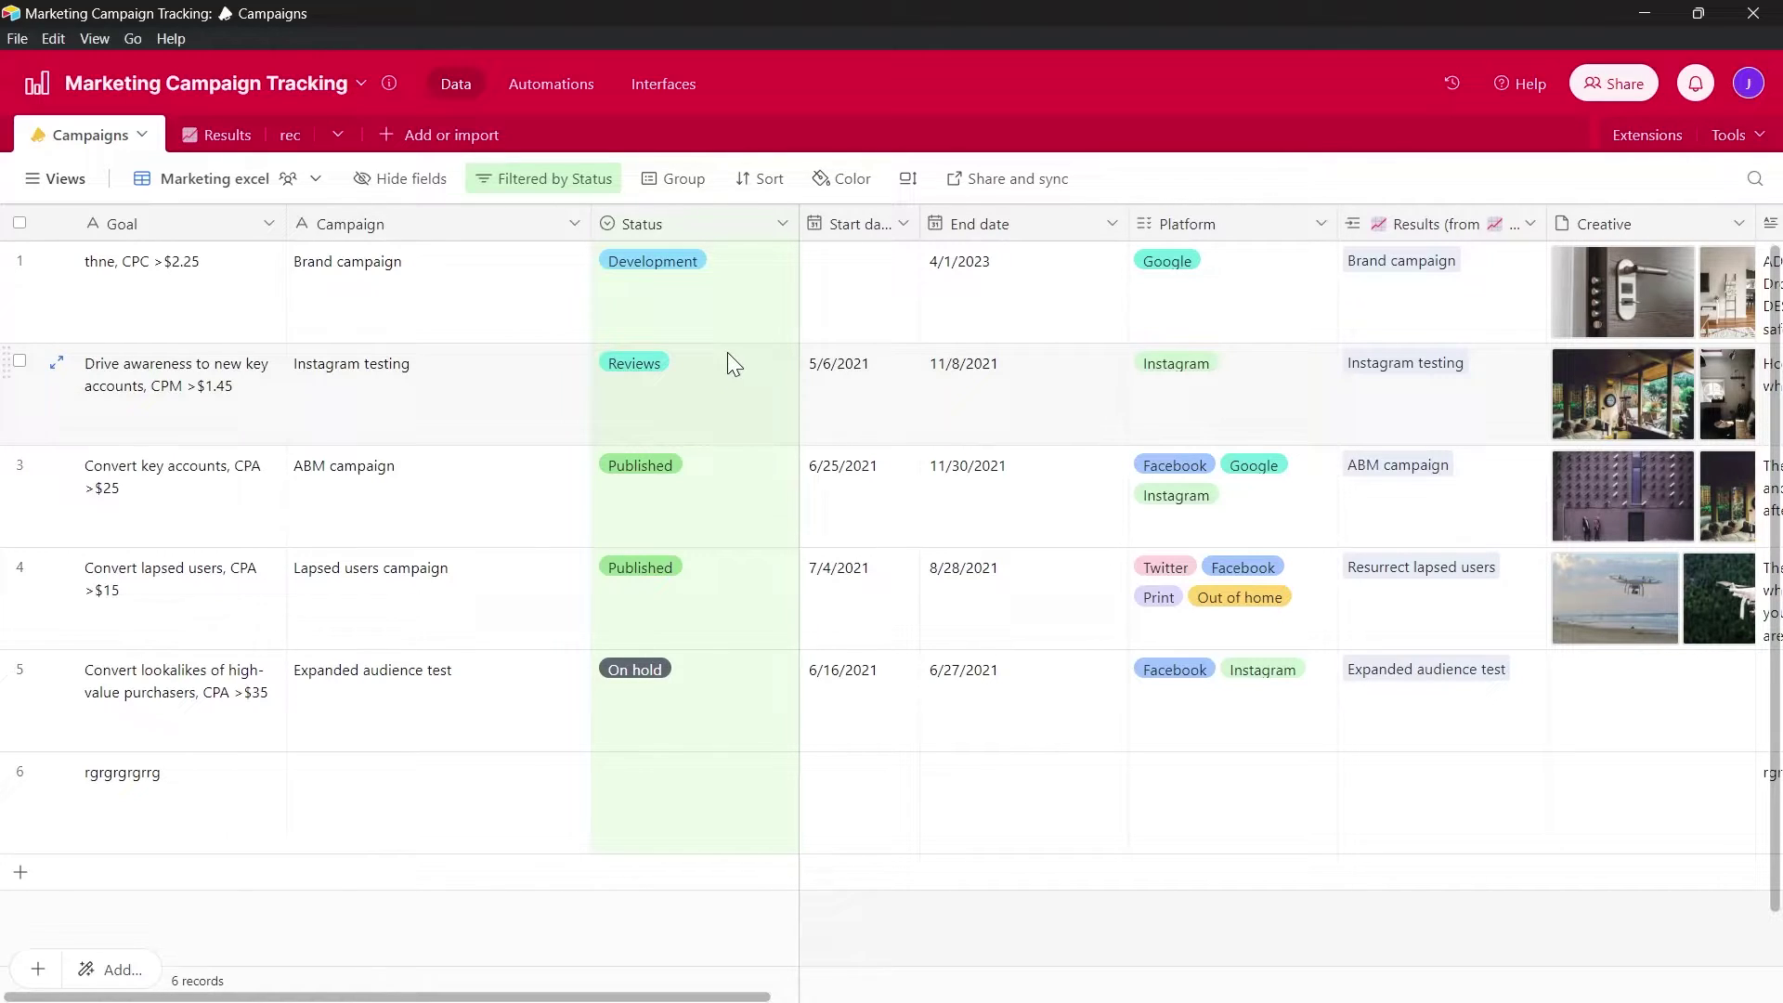
Step: In Extensions, add a new empty Dashboard 2 and open its extensions marketplace
left_click(115, 139)
left_click(113, 139)
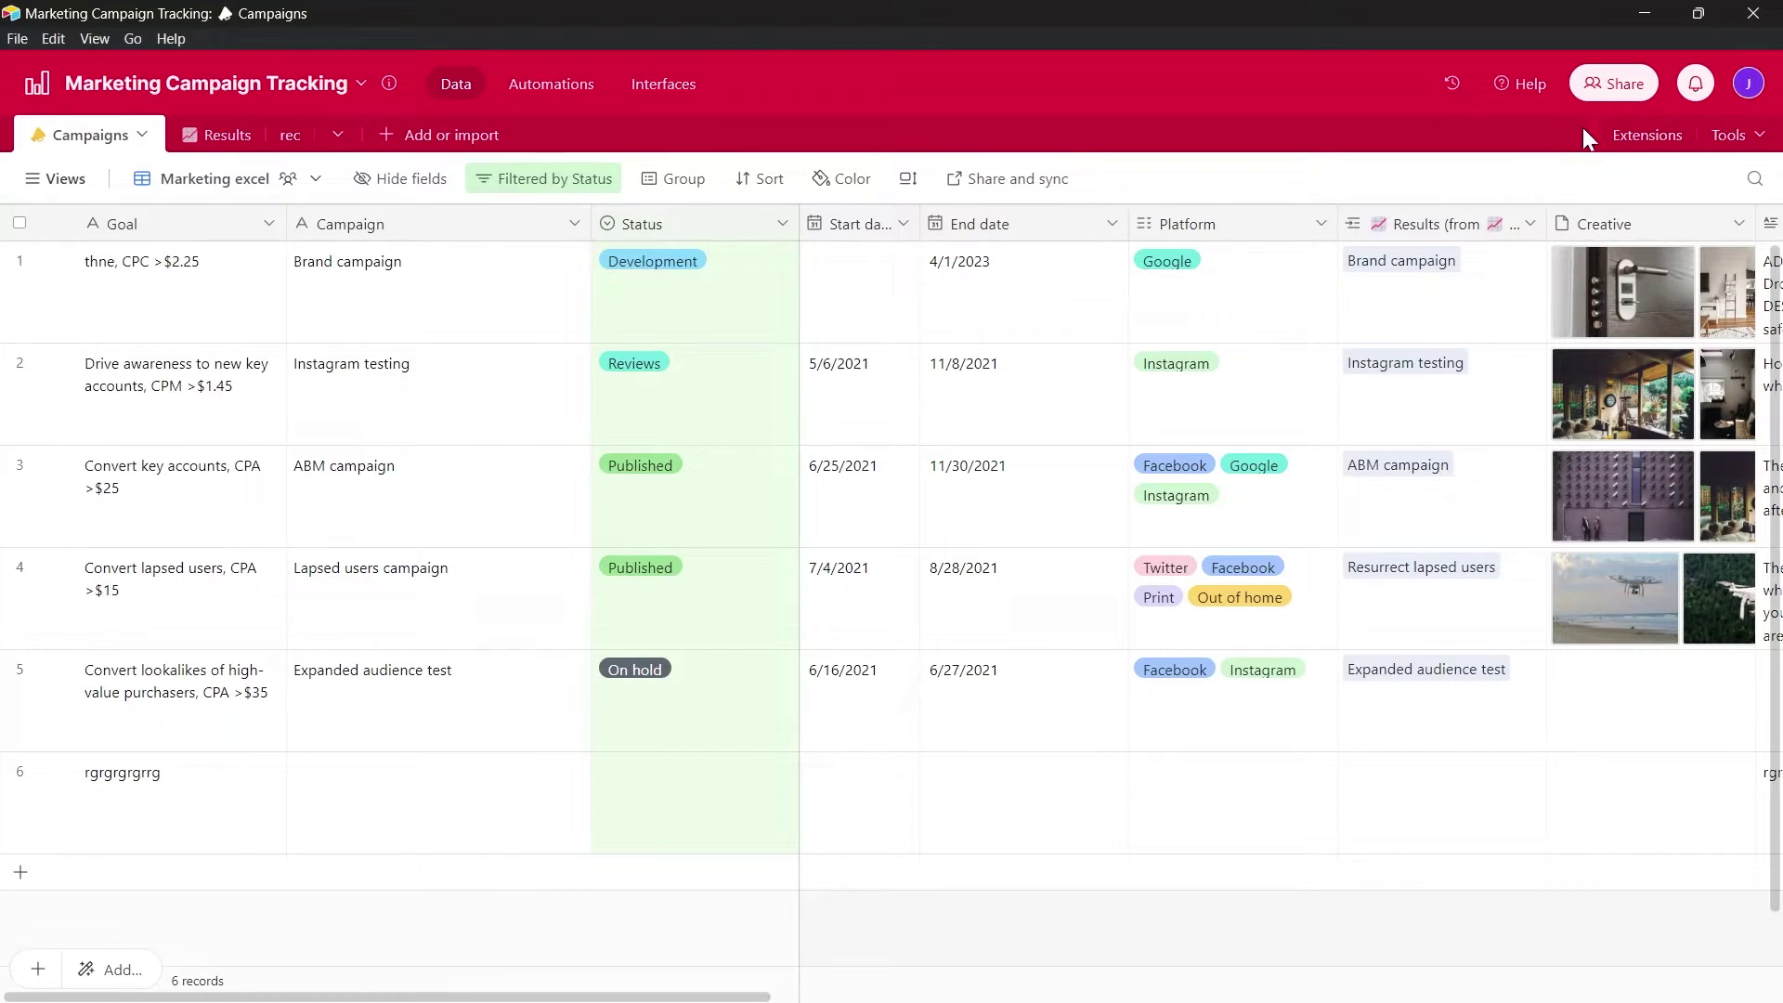
left_click(1652, 144)
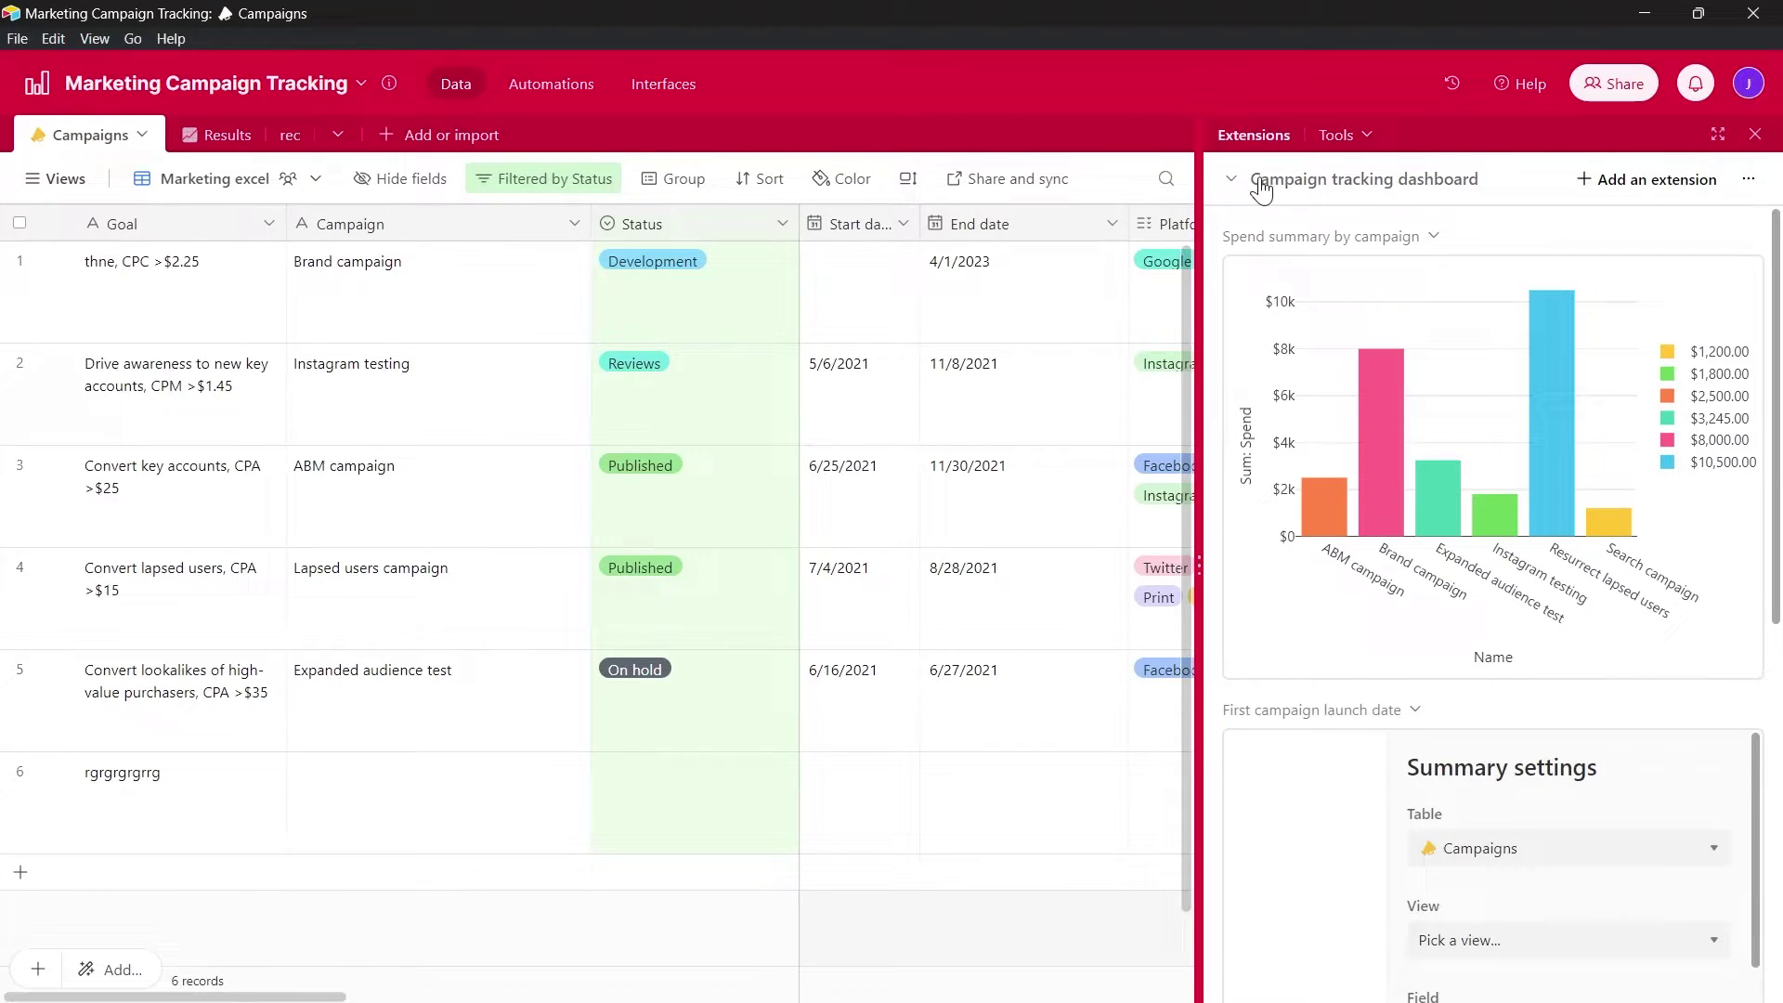
left_click(1322, 182)
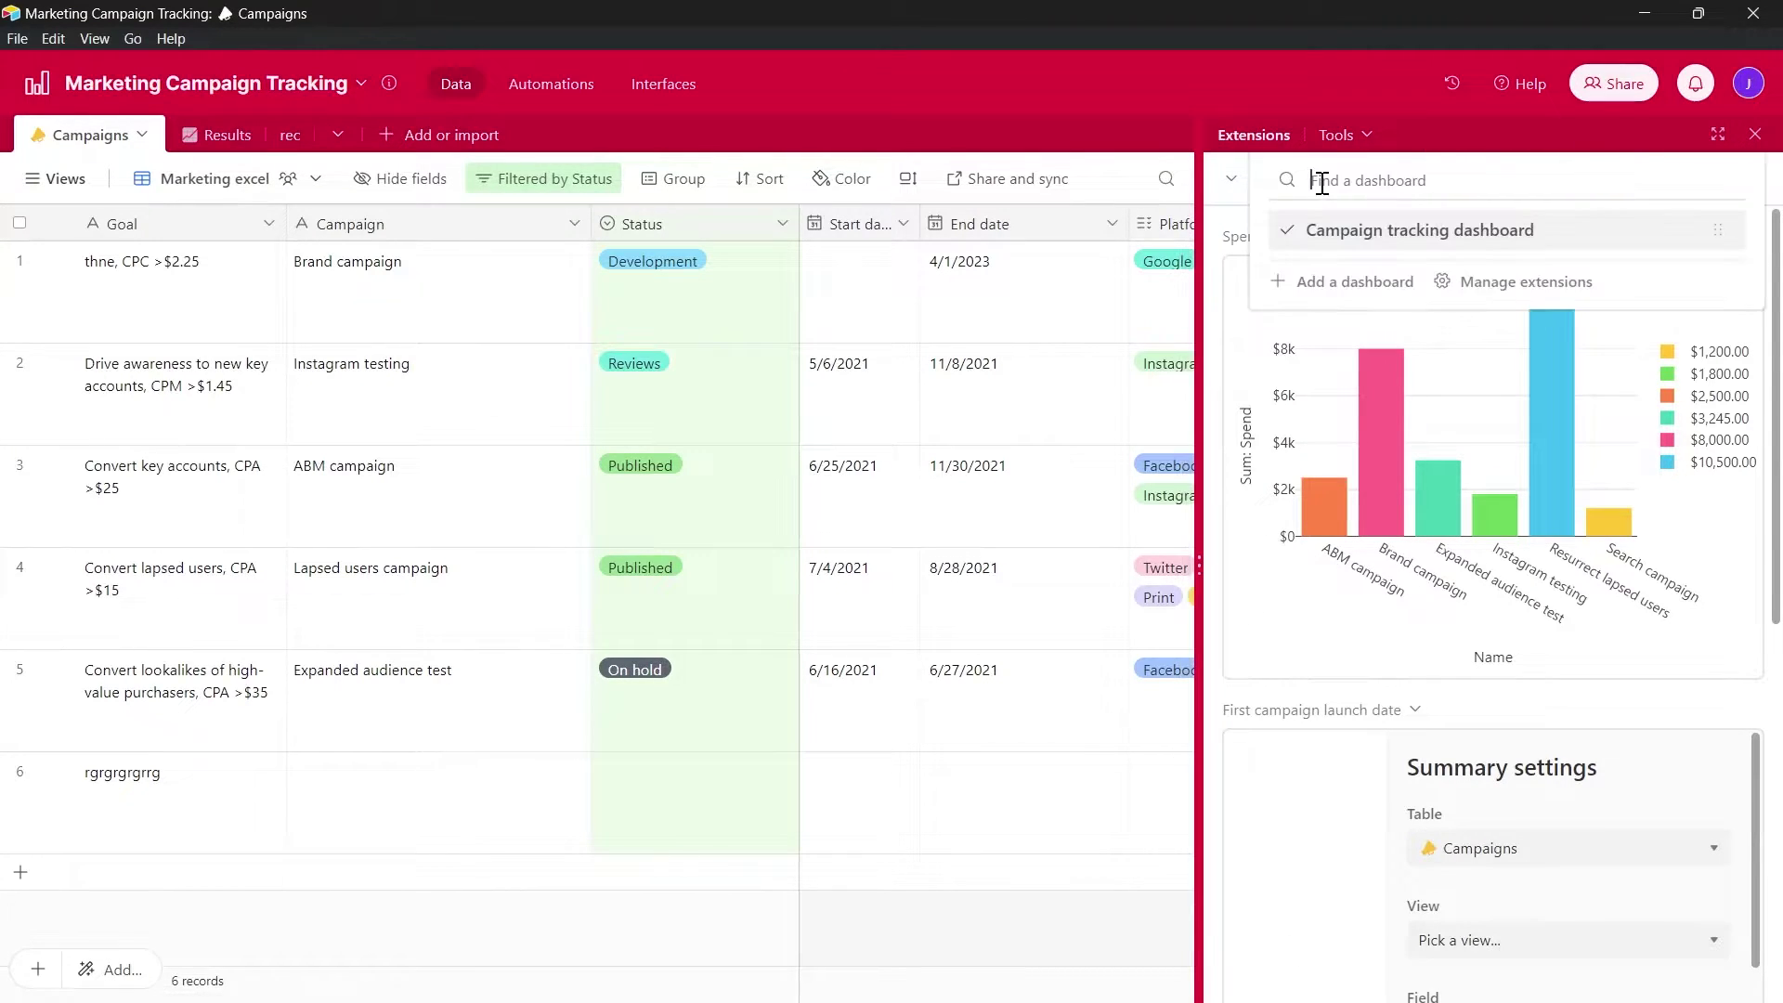
left_click(1342, 283)
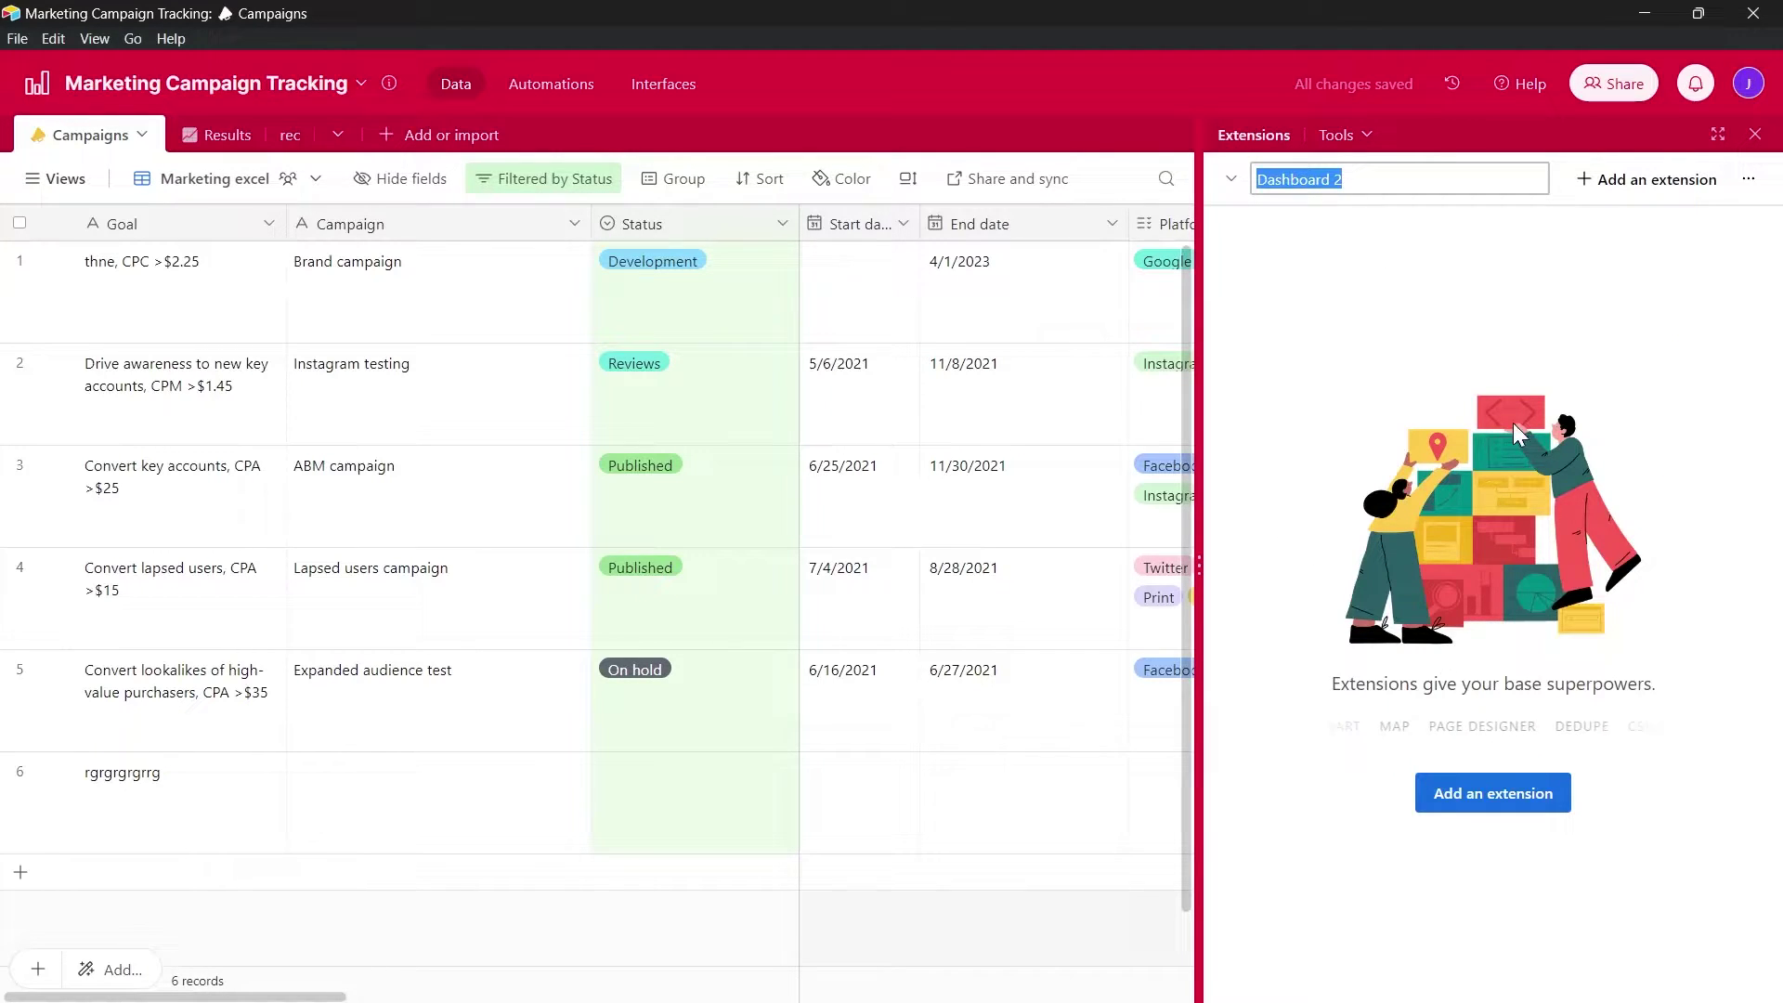
left_click(1661, 179)
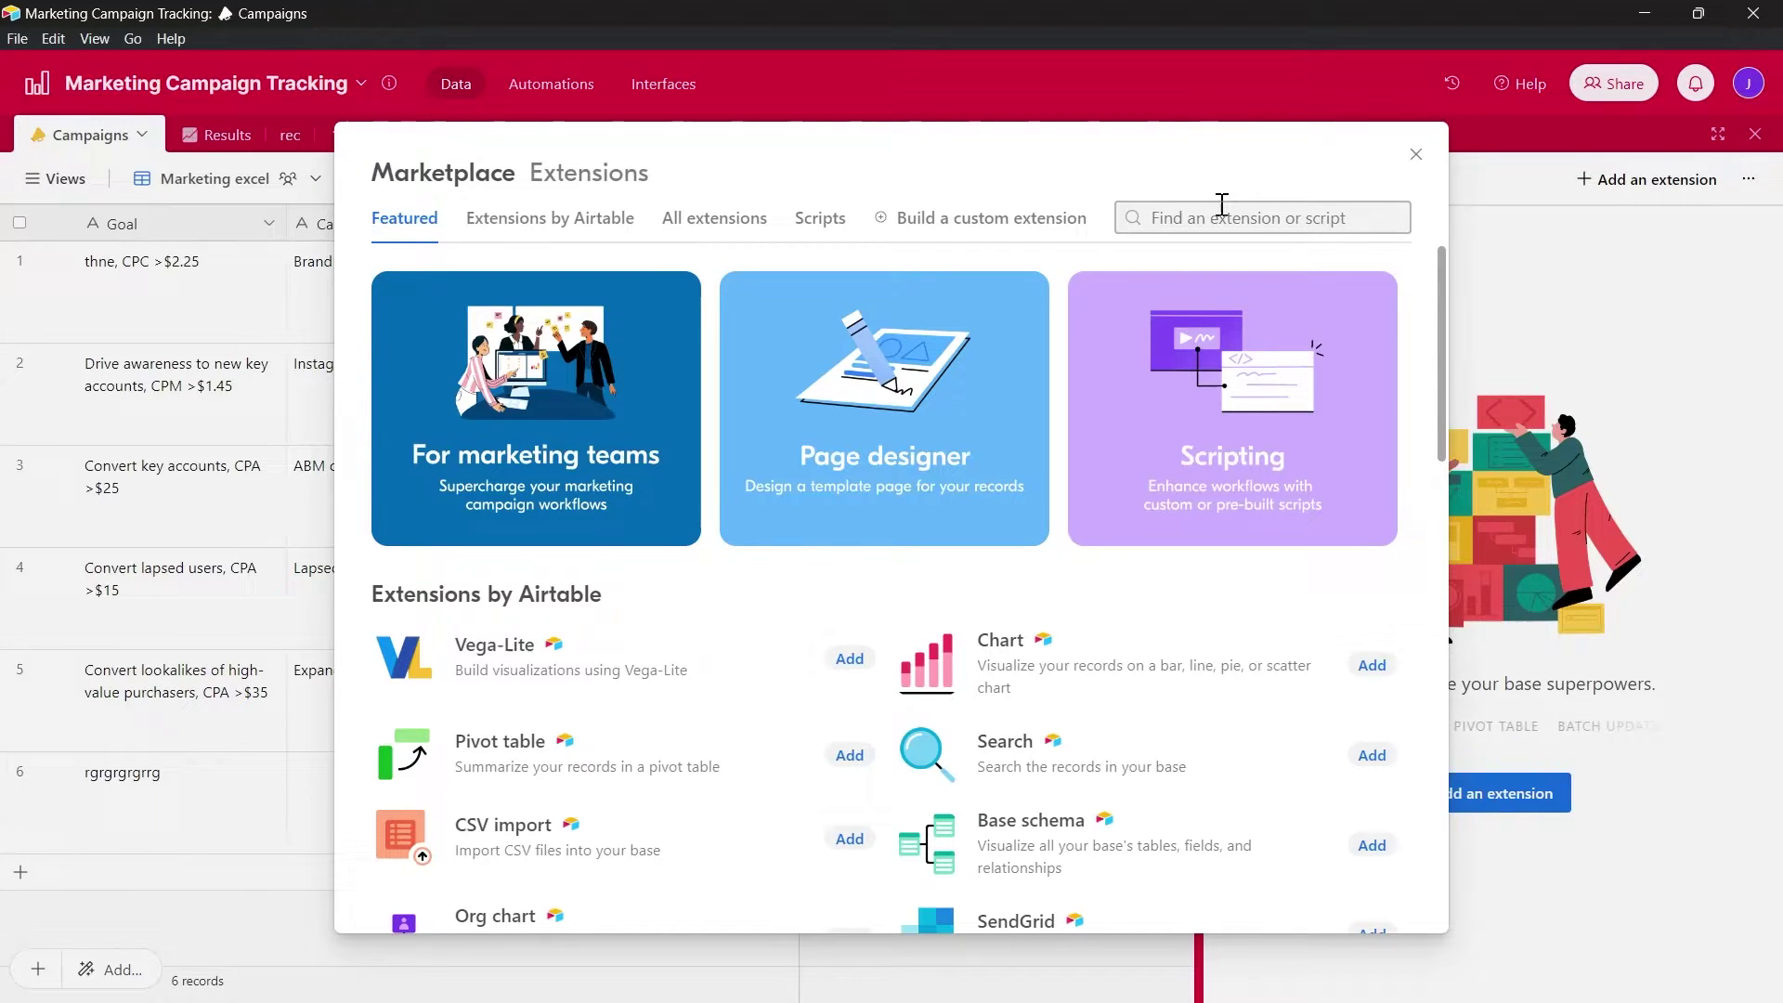
Step: Search the Marketplace for 'dedupe' and add the Dedupe extension to the dashboard
type("de")
key("BackSpace")
key("BackSpace")
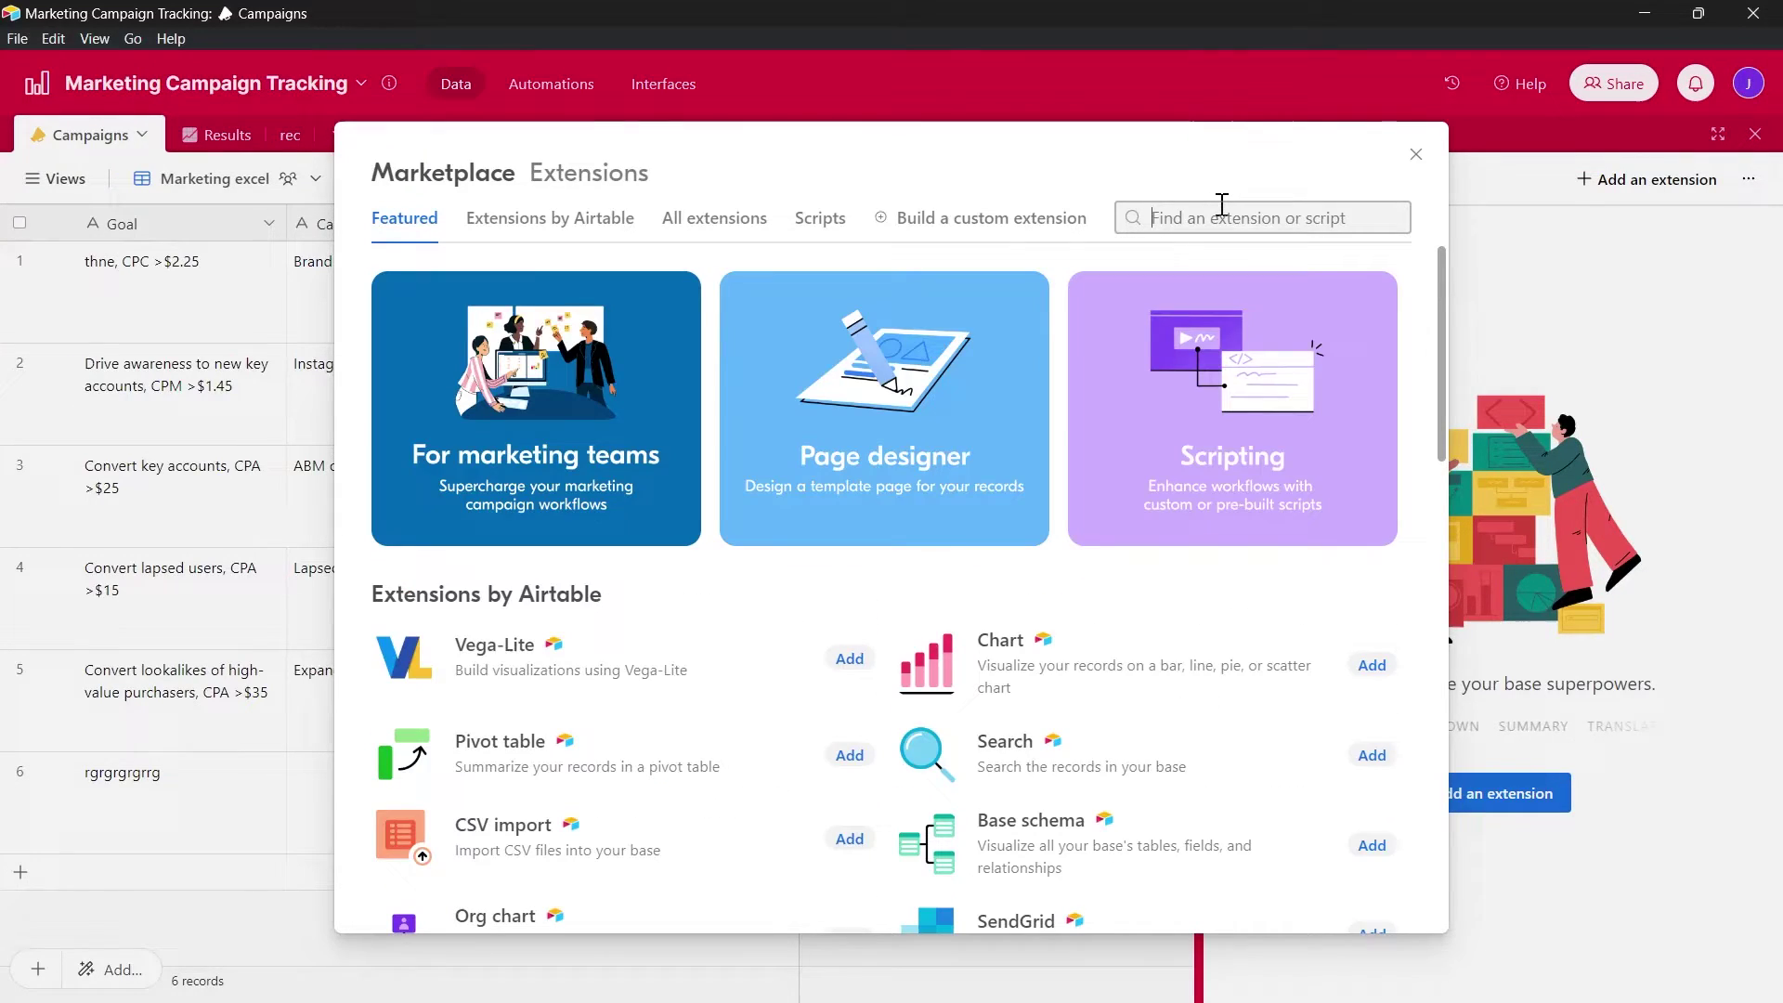
type("dedupe")
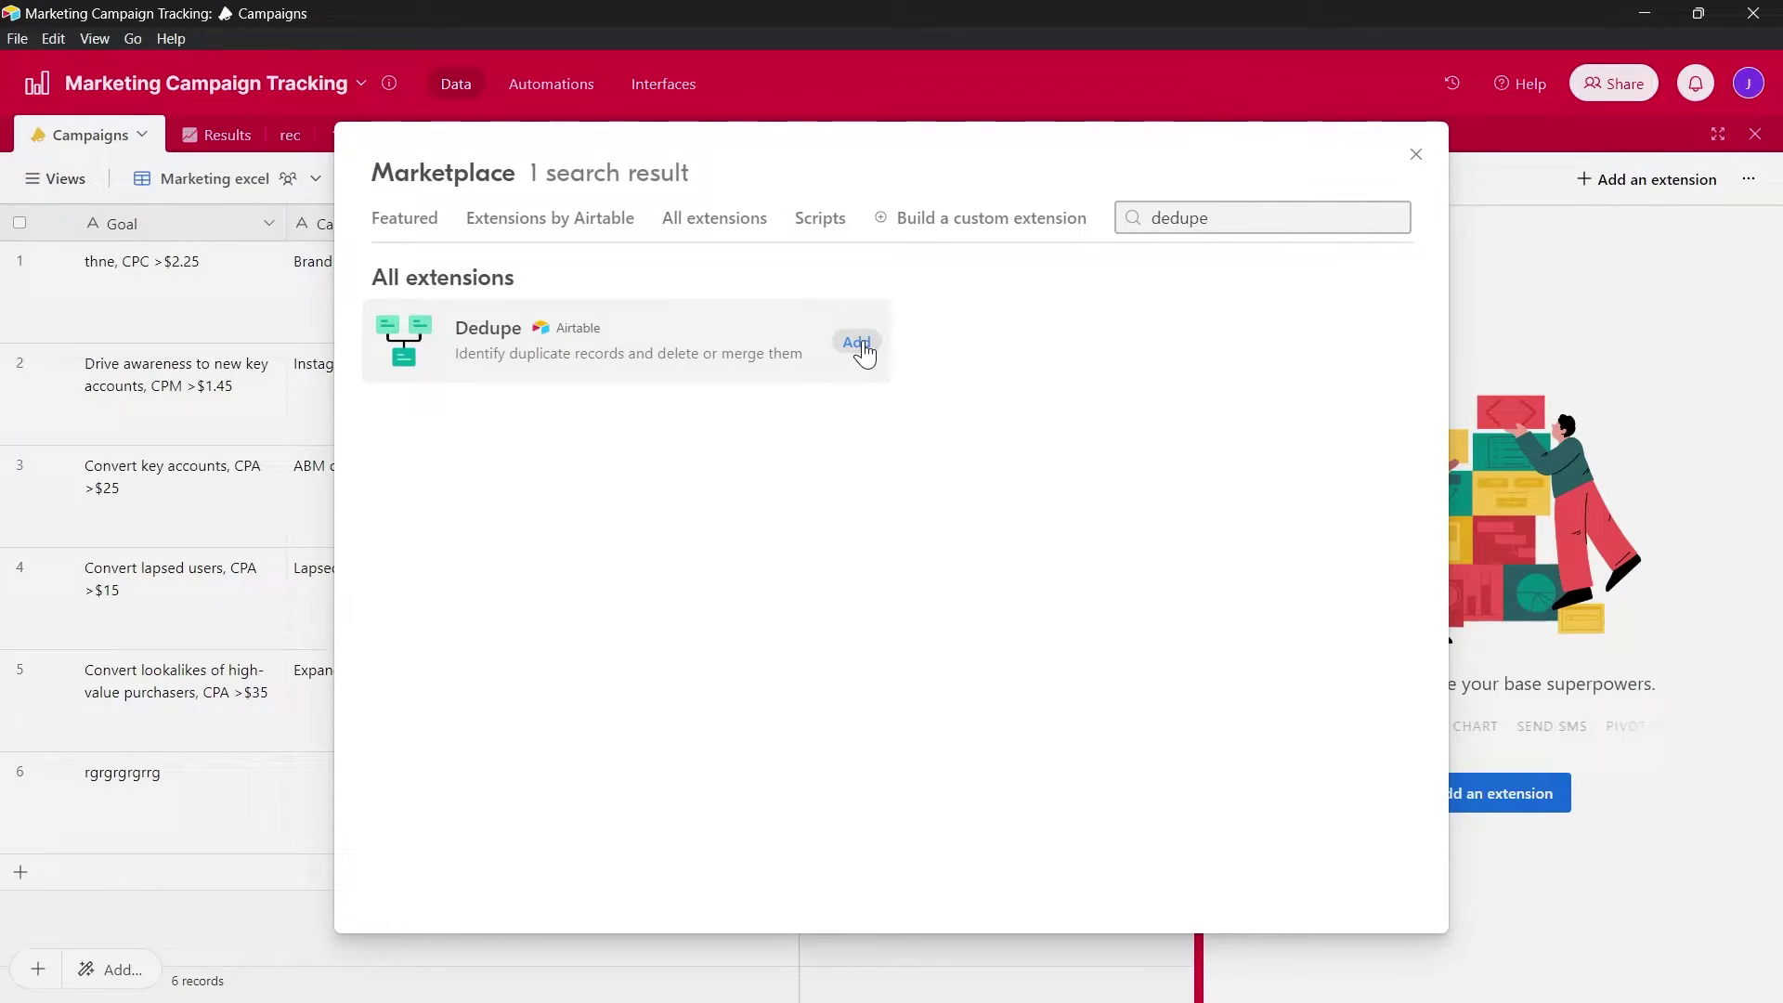
left_click(858, 344)
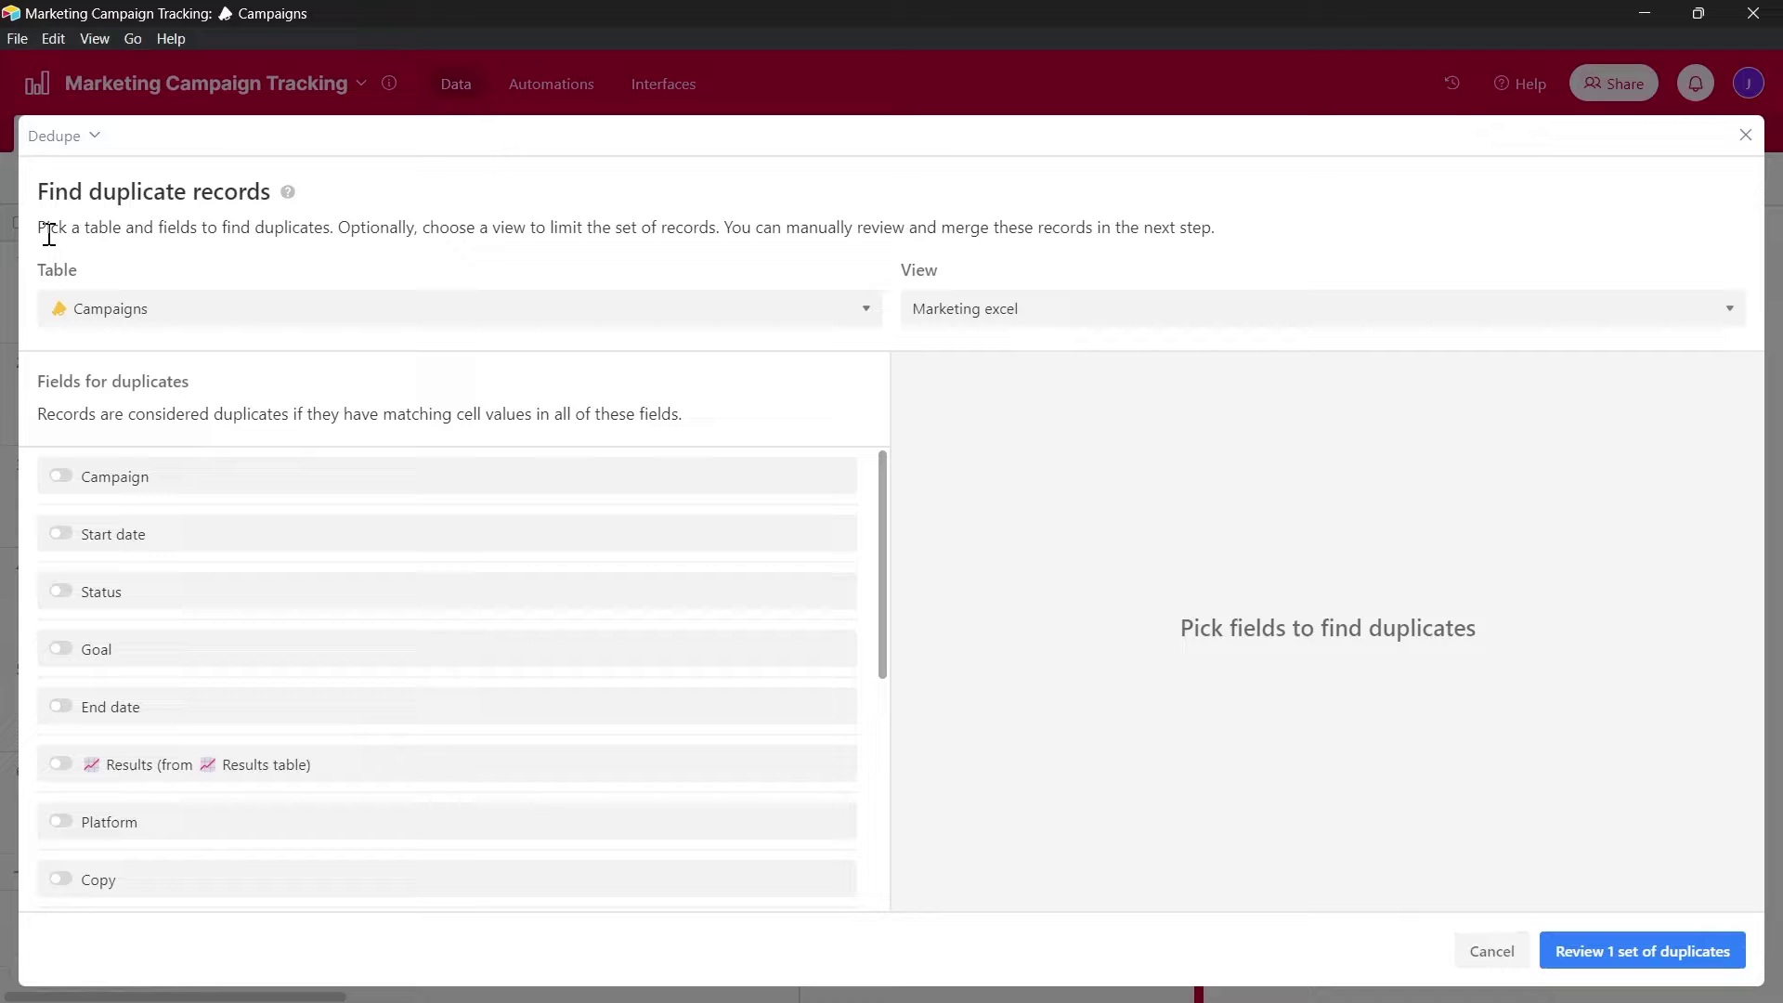
Step: Keep Campaigns as the Dedupe table and limit the check to the '1. Review creative' view
left_click_drag(330, 228, 482, 267)
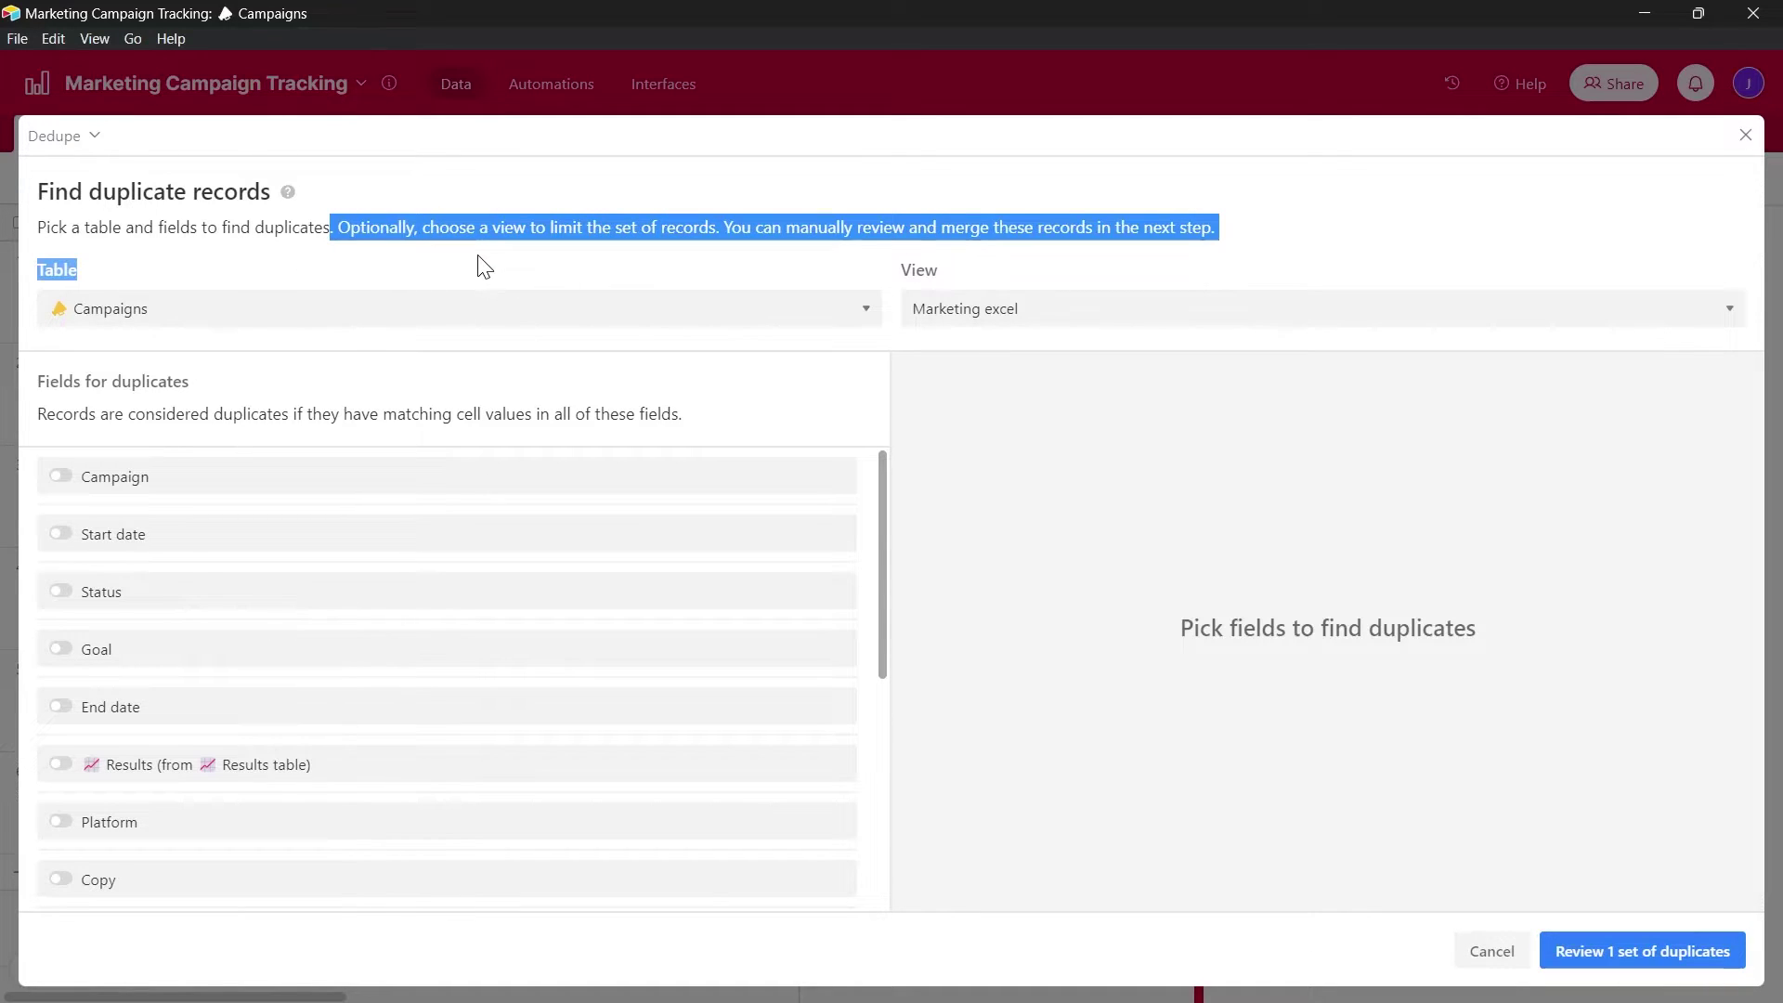
left_click(569, 238)
left_click(843, 316)
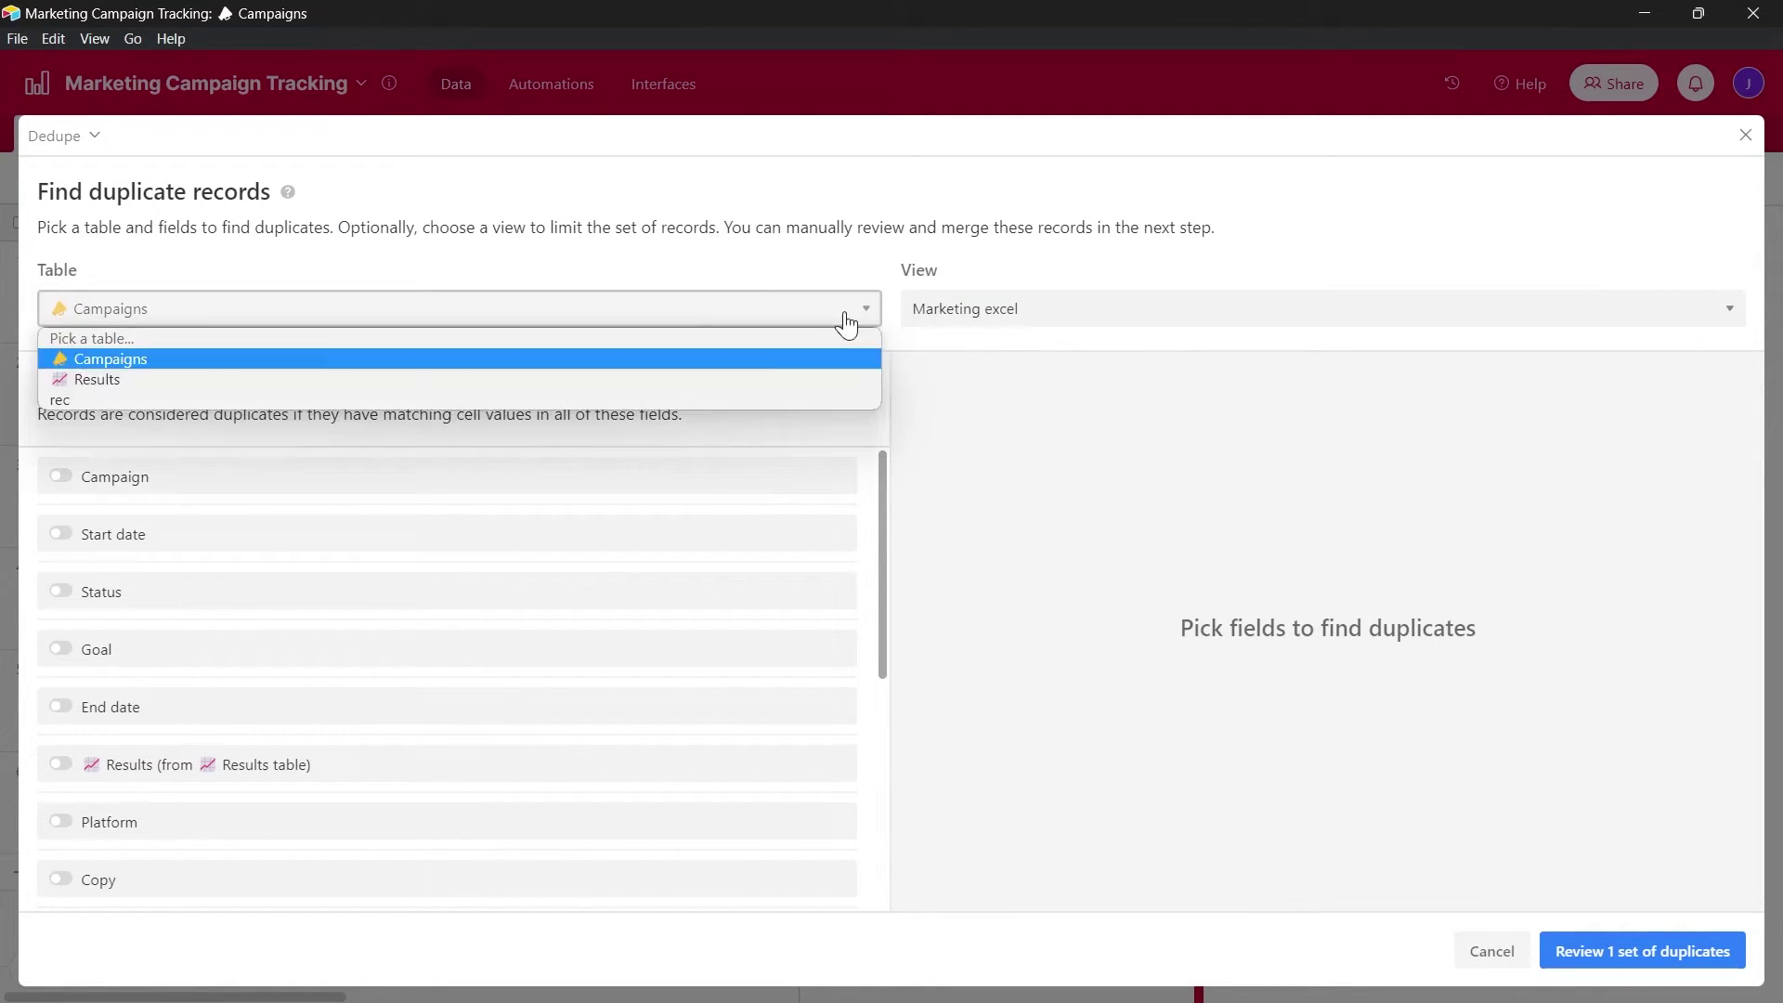
left_click(126, 361)
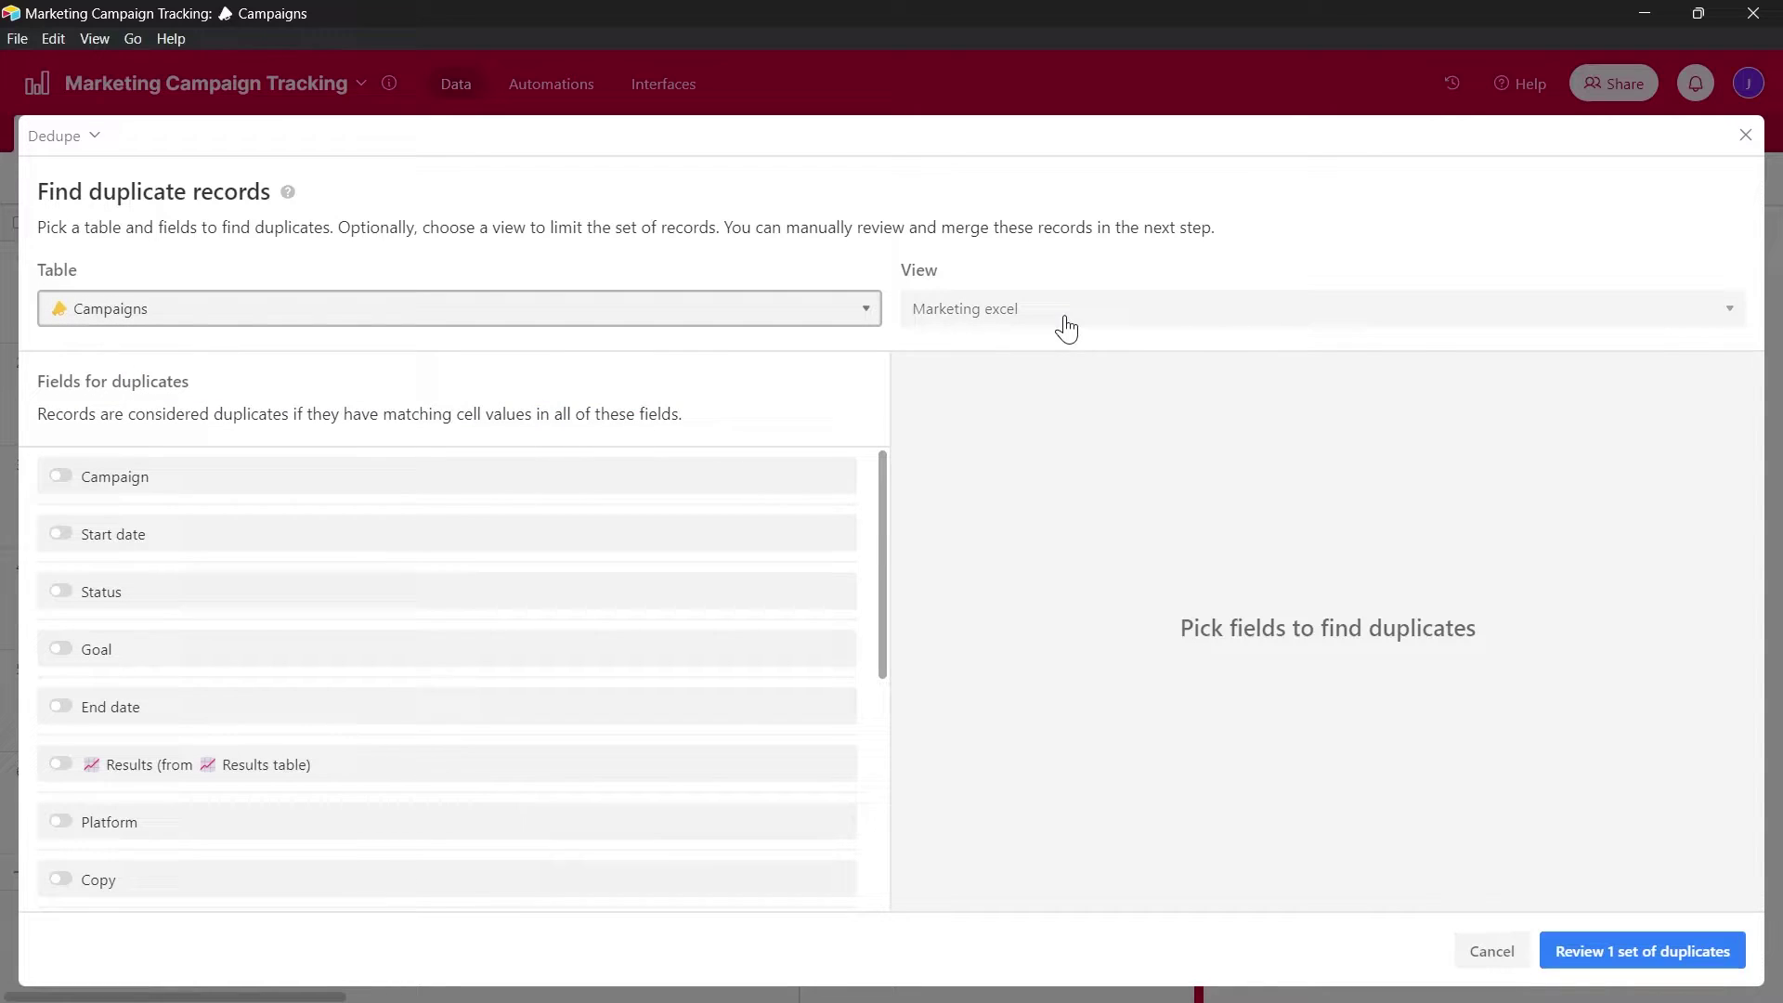
left_click(955, 320)
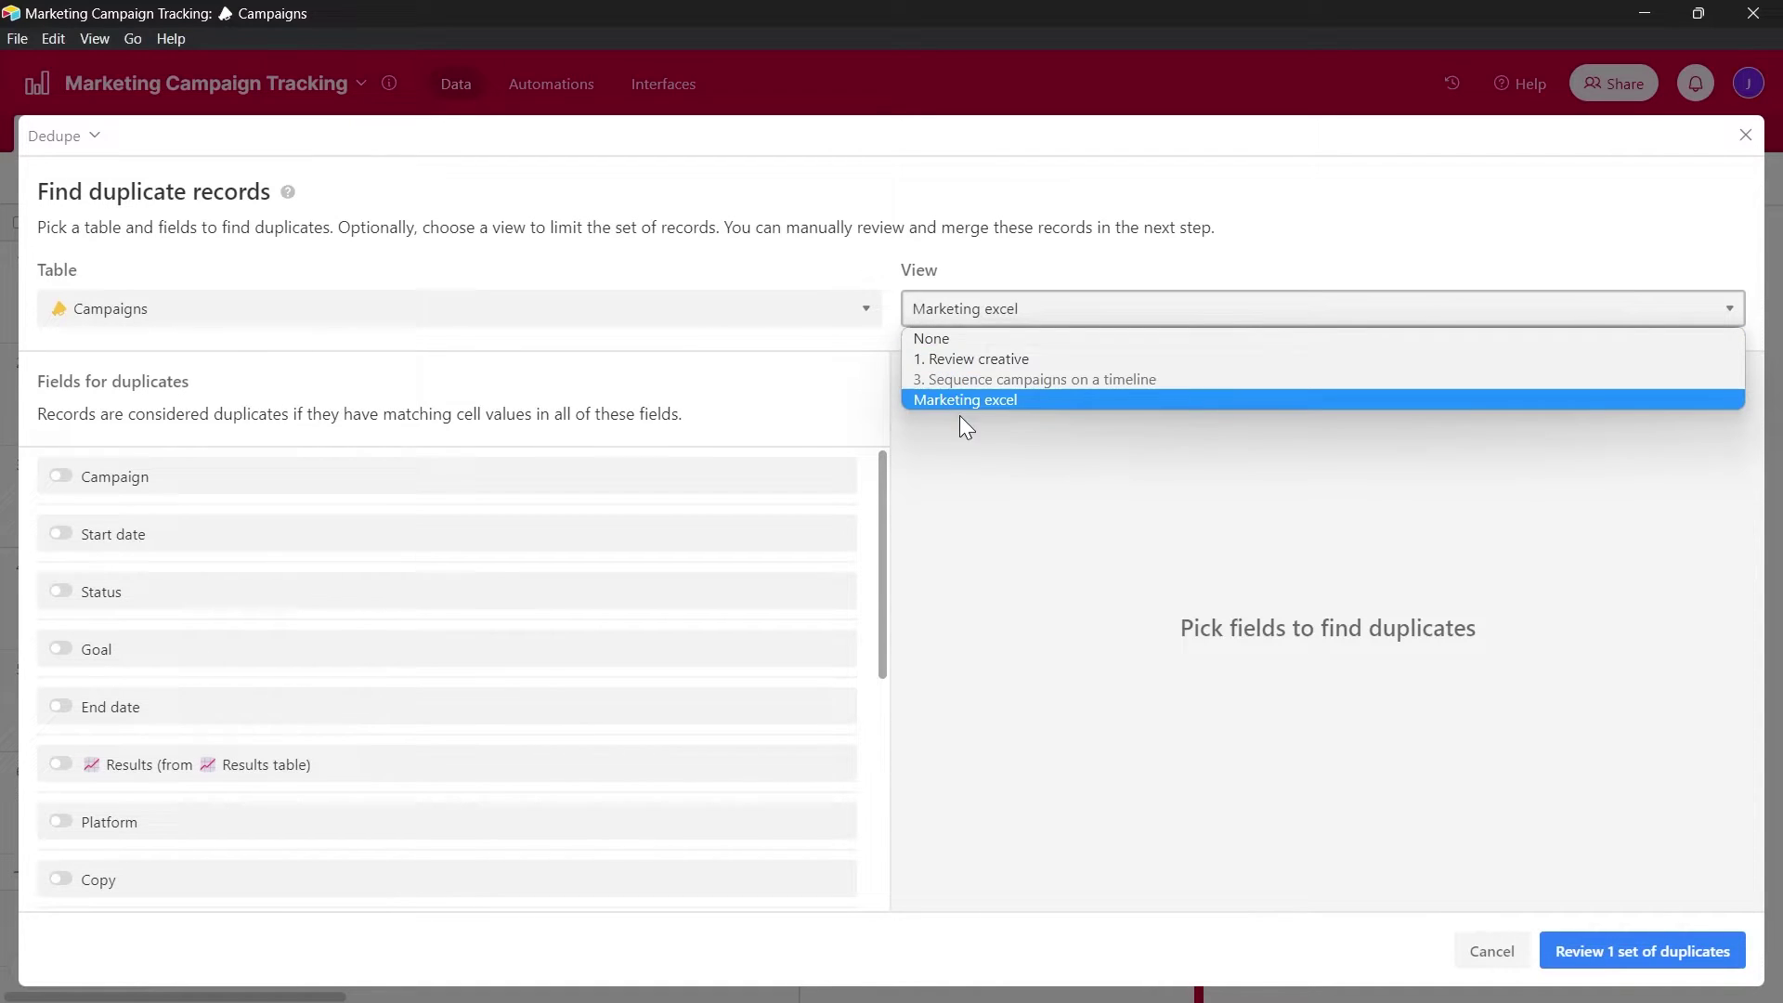
left_click(983, 360)
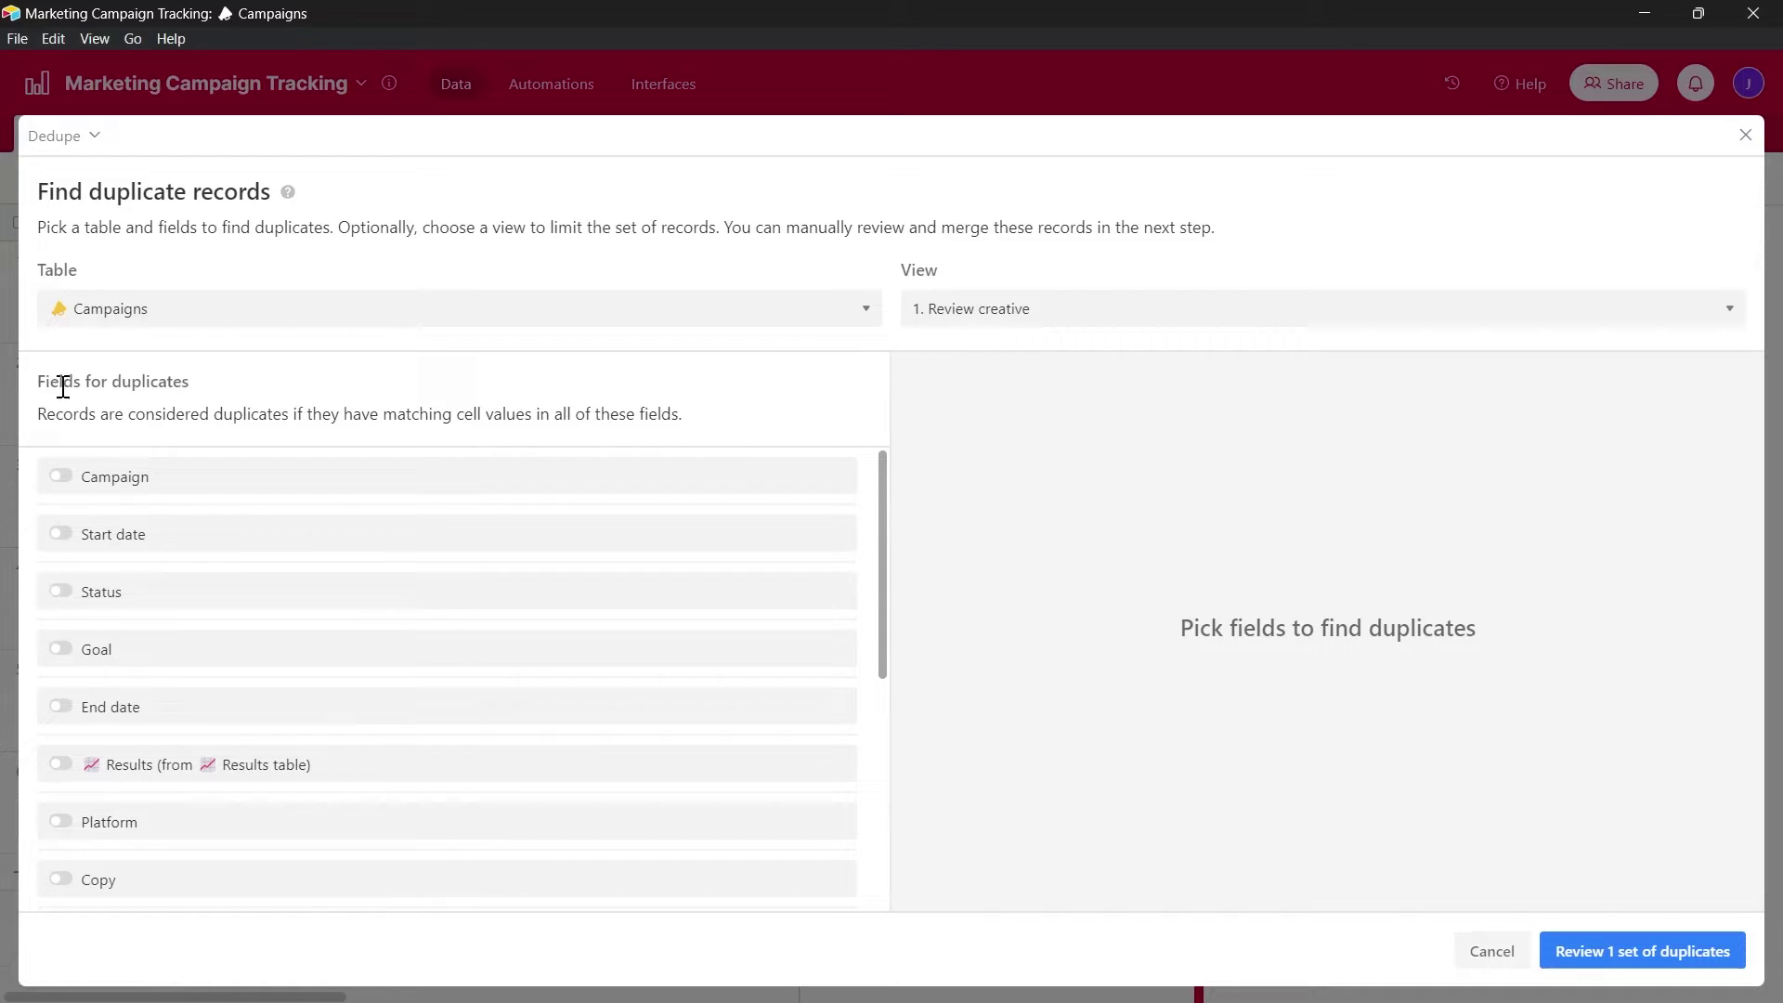
left_click_drag(37, 380, 171, 371)
Step: Enable Campaign, Start date, Status, Goal, End date, Results and Platform as duplicate fields
left_click(26, 423)
left_click(61, 476)
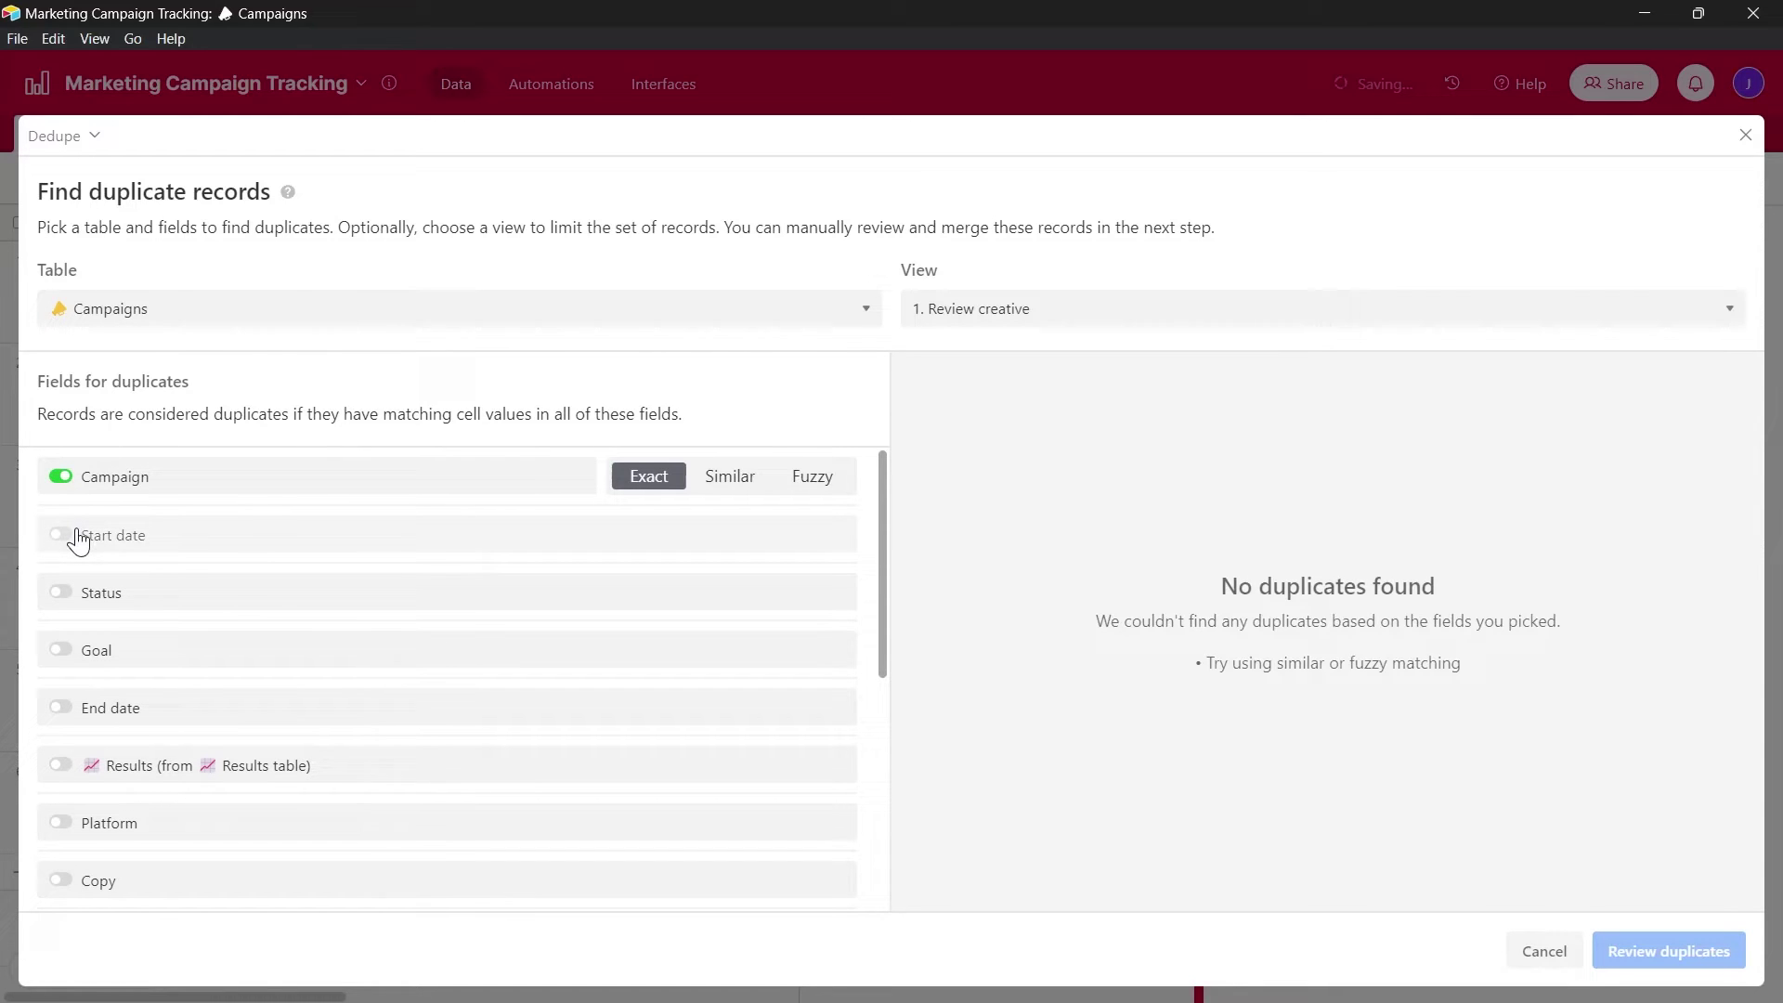
left_click(68, 539)
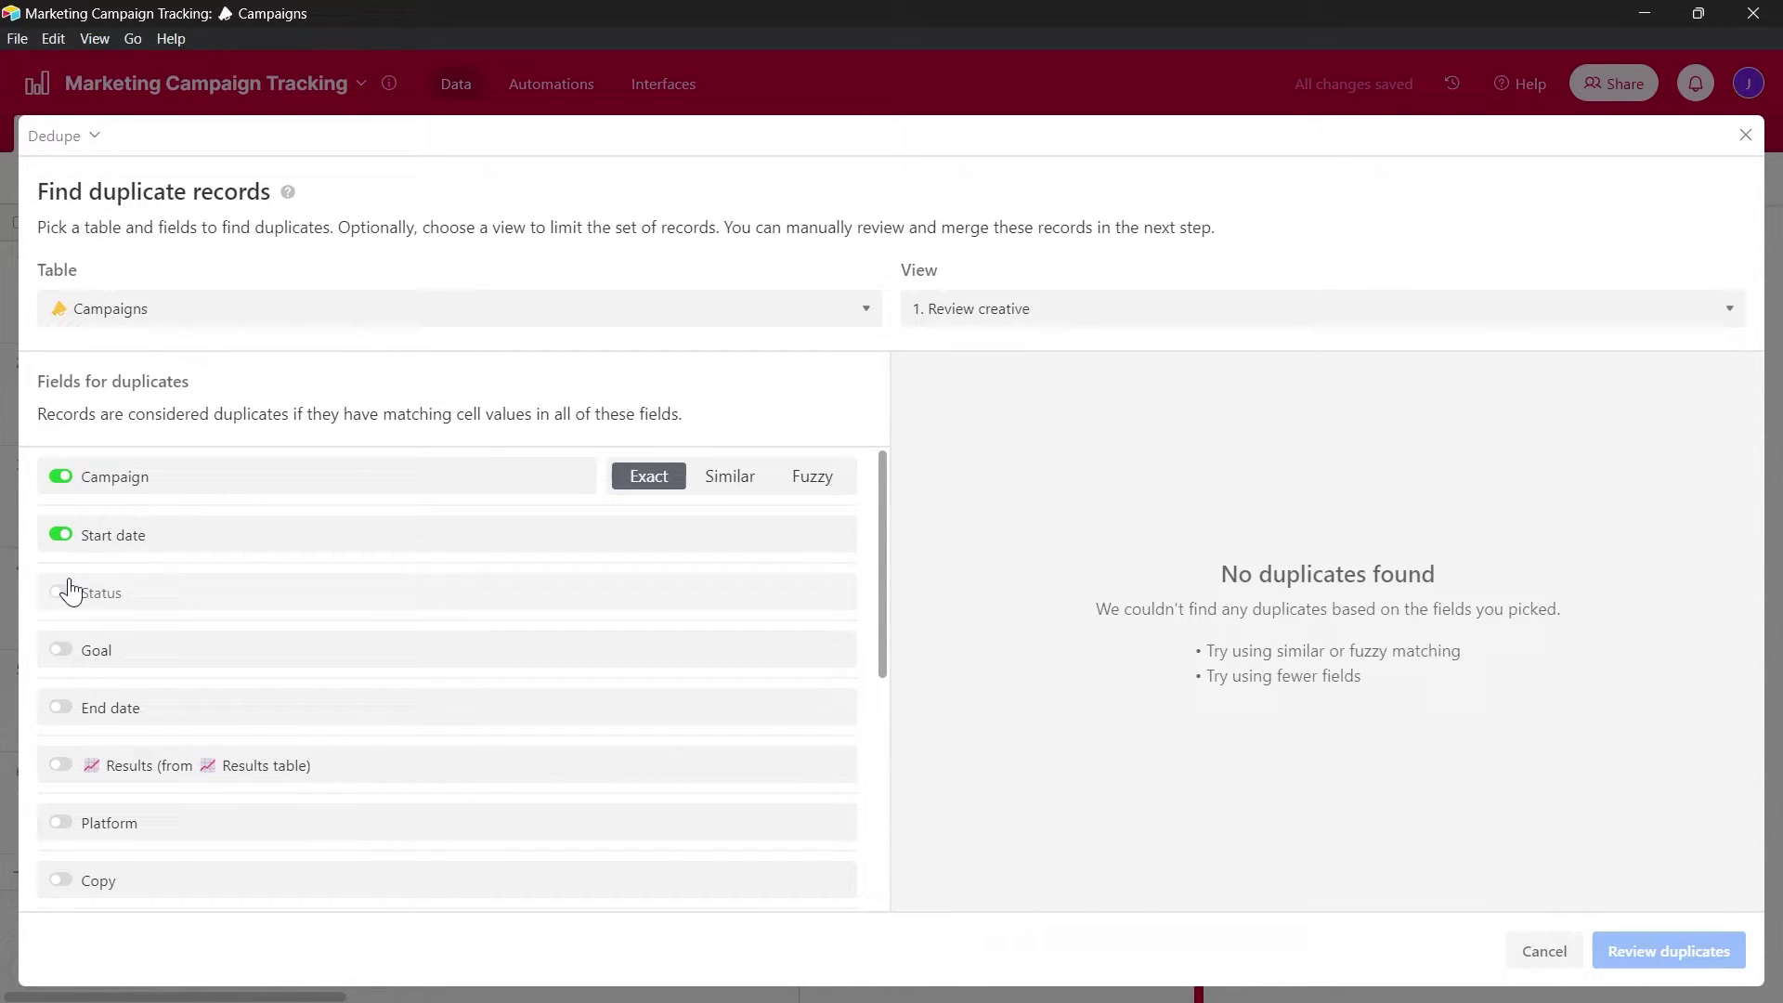
left_click(67, 591)
left_click(61, 650)
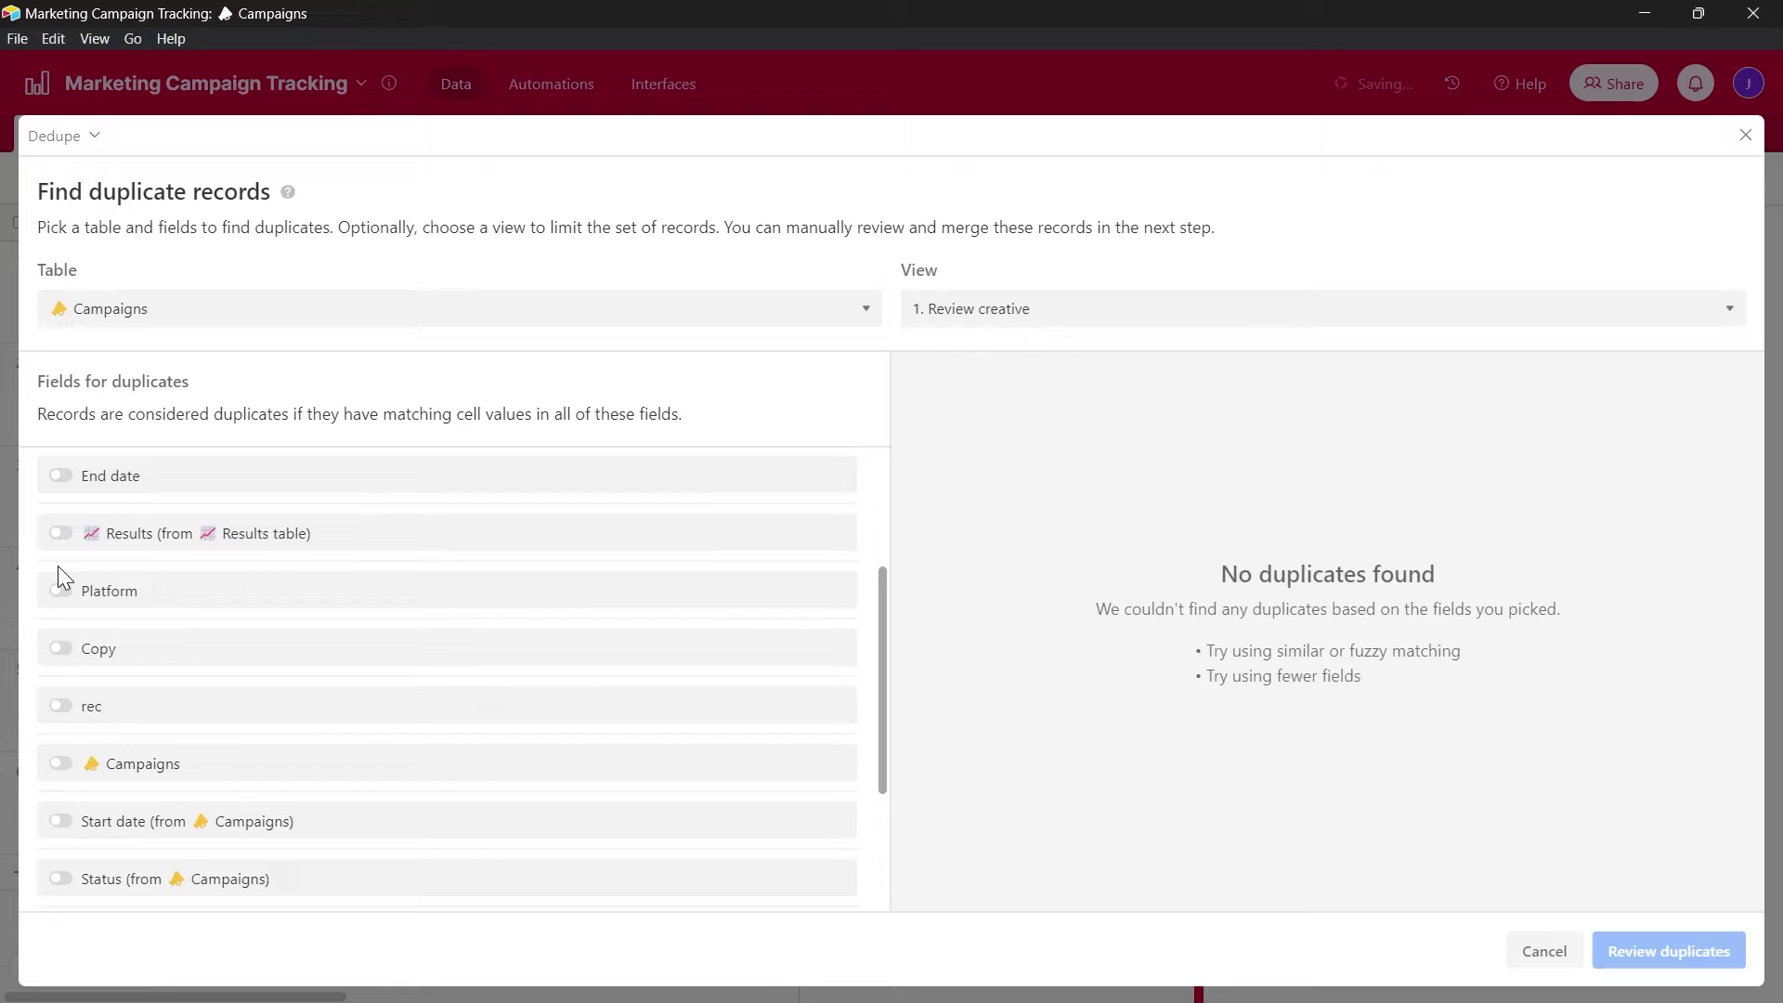
scroll(56, 632, "down", 1)
left_click(67, 603)
left_click(71, 667)
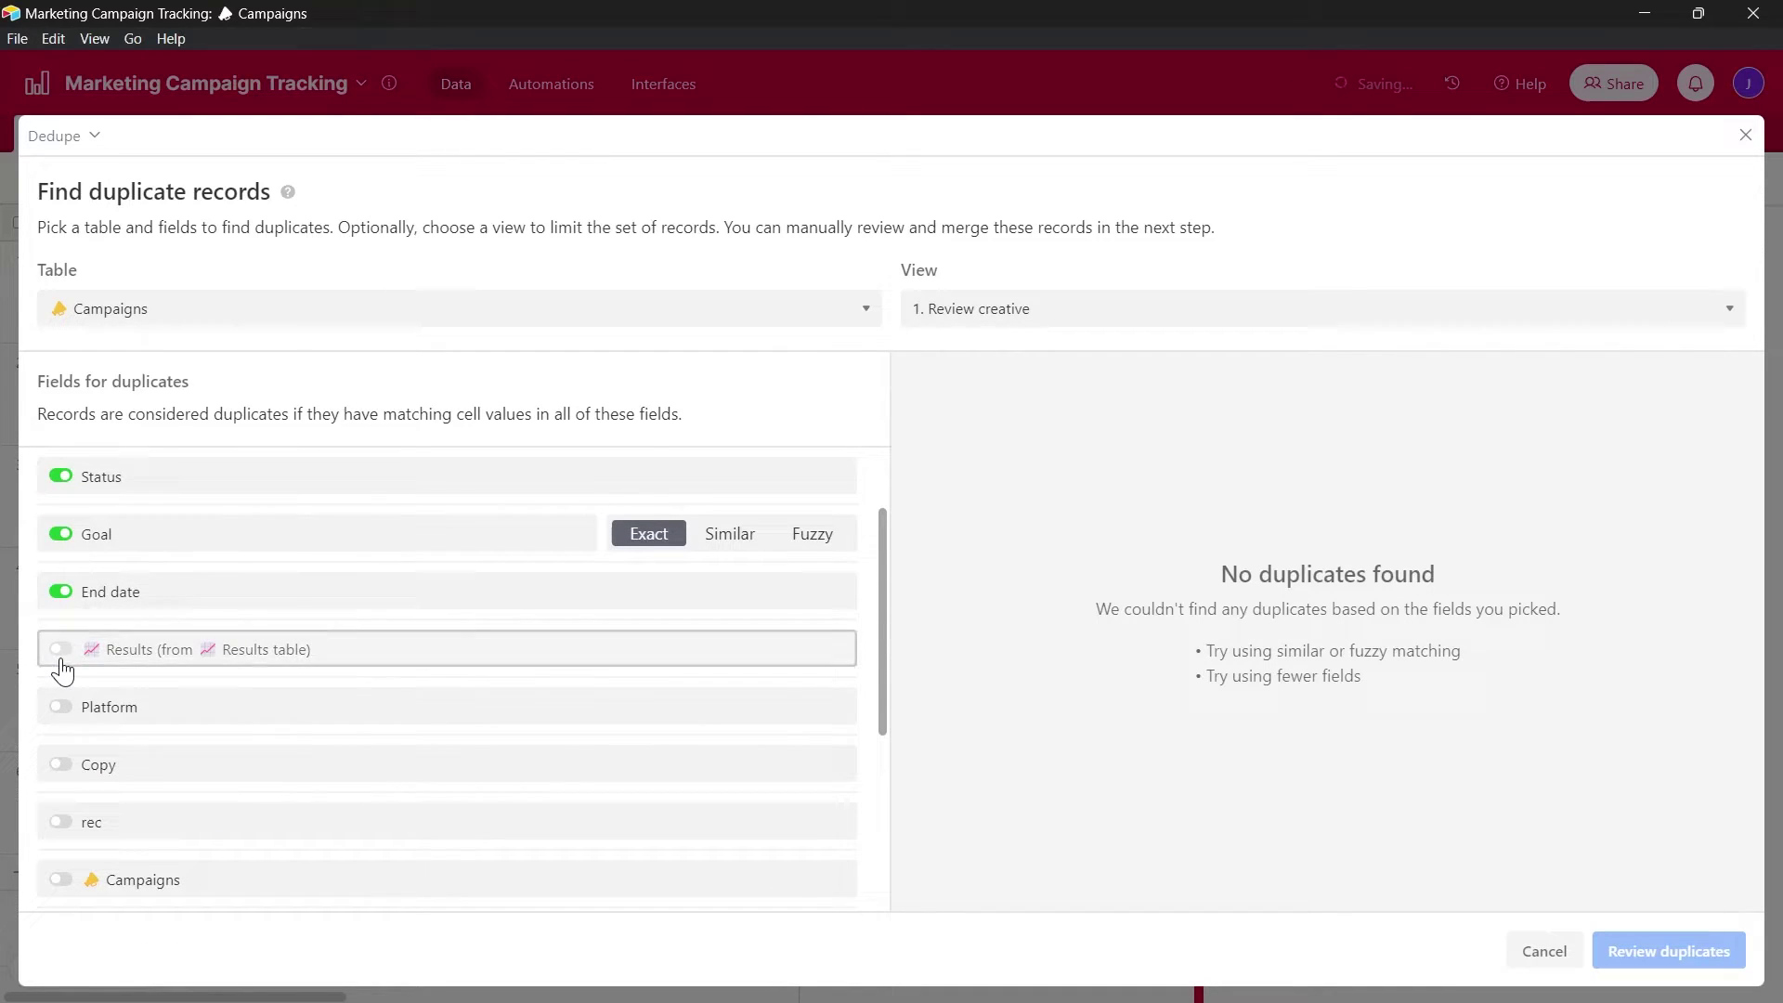
left_click(87, 713)
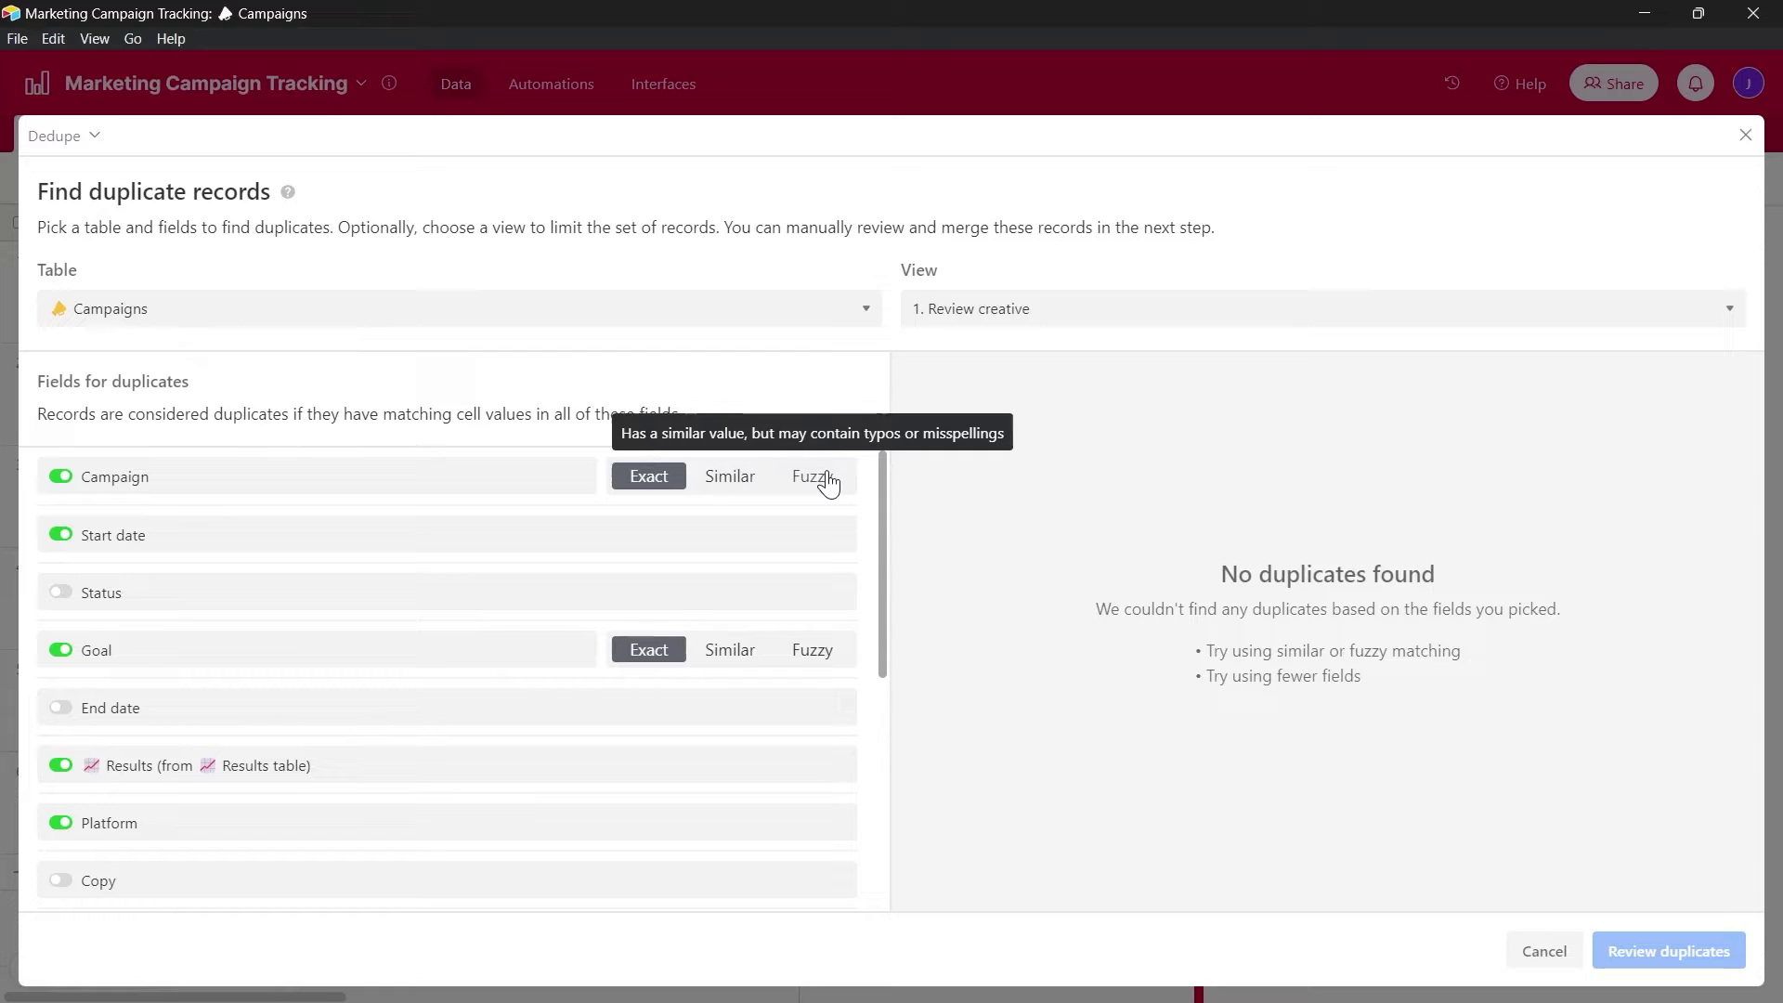
Step: Set Campaign to Similar and Goal to Fuzzy matching, dropping Start date
left_click(736, 478)
left_click(693, 537)
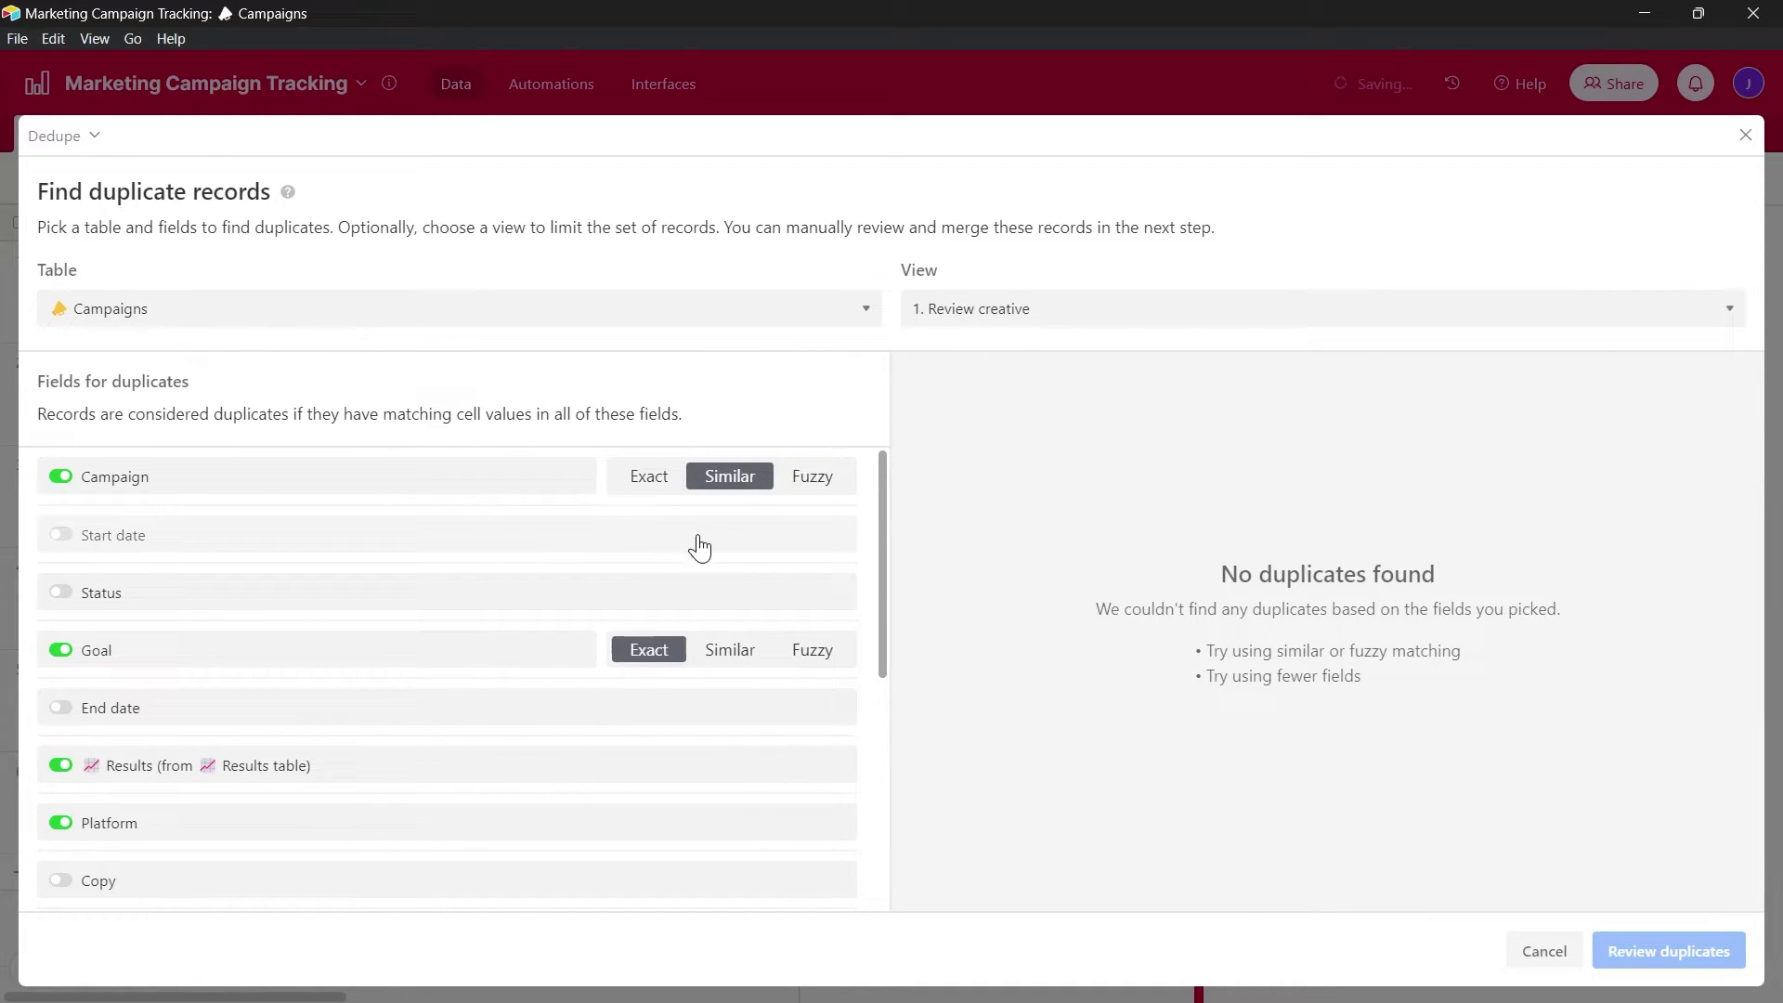
left_click(806, 653)
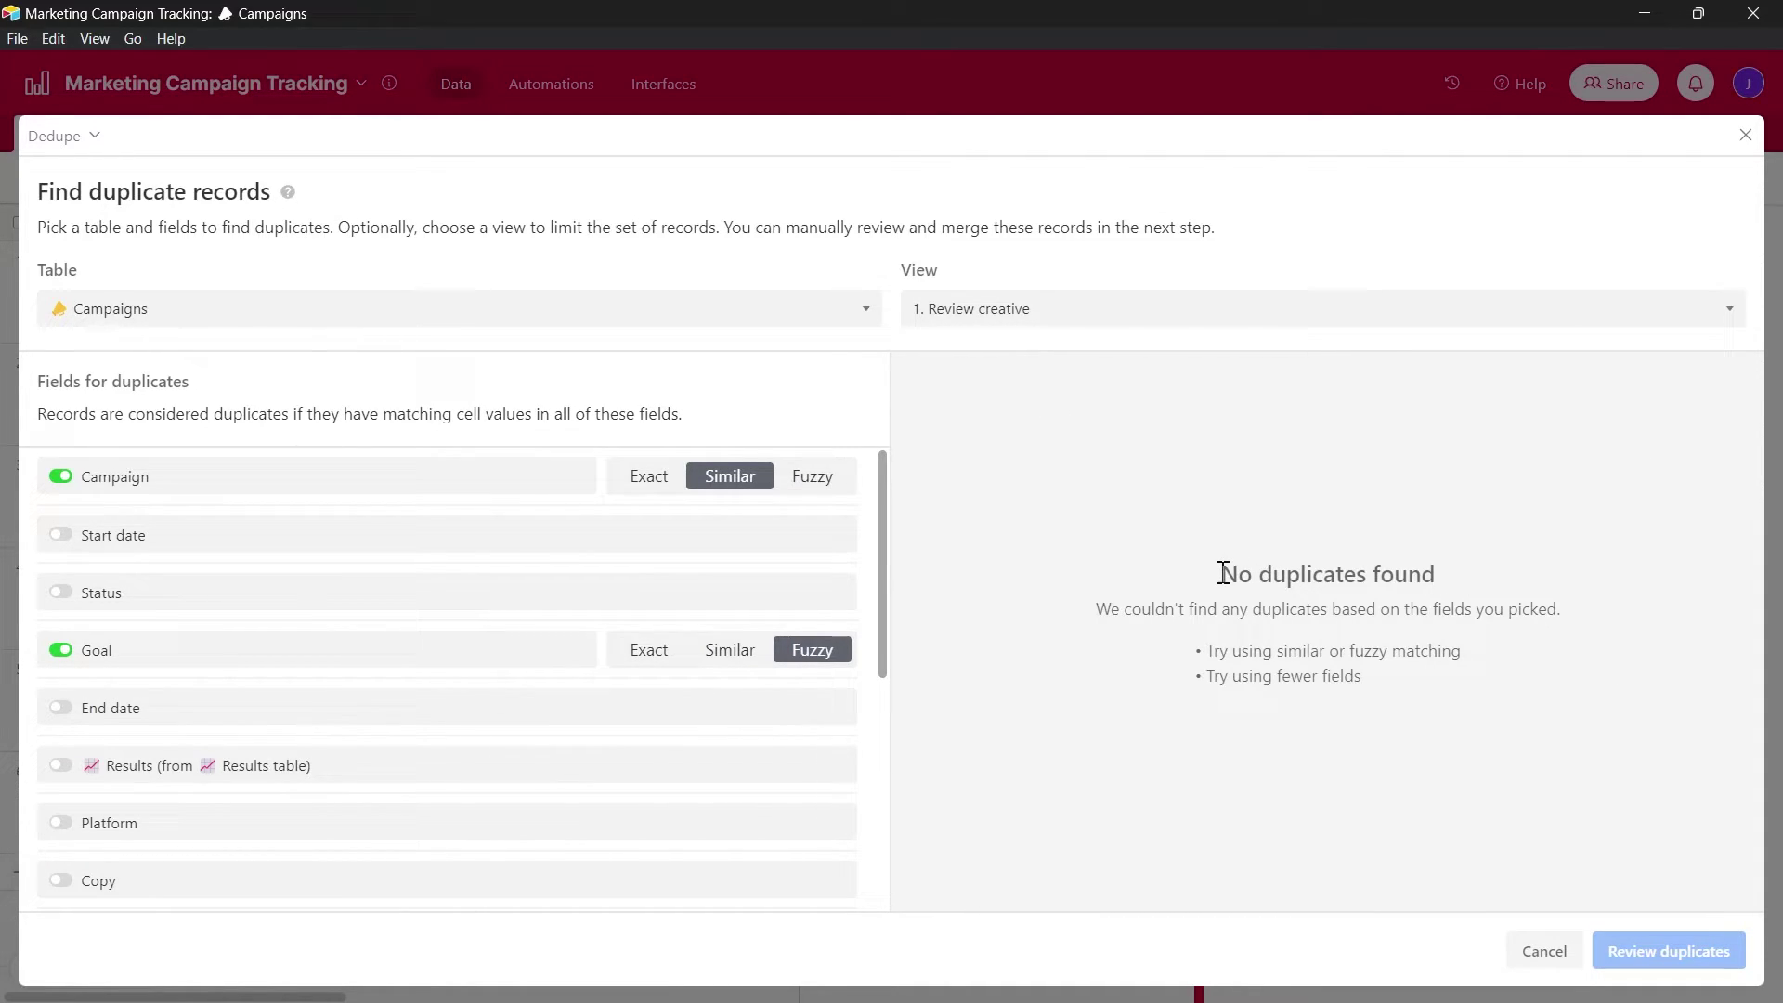
Step: Read the No duplicates found message and its tips on fuzzy matching and fewer fields
left_click_drag(1223, 573, 1714, 534)
left_click(1335, 679)
left_click_drag(1217, 574, 1440, 569)
left_click(1096, 613)
left_click_drag(1089, 606, 1493, 606)
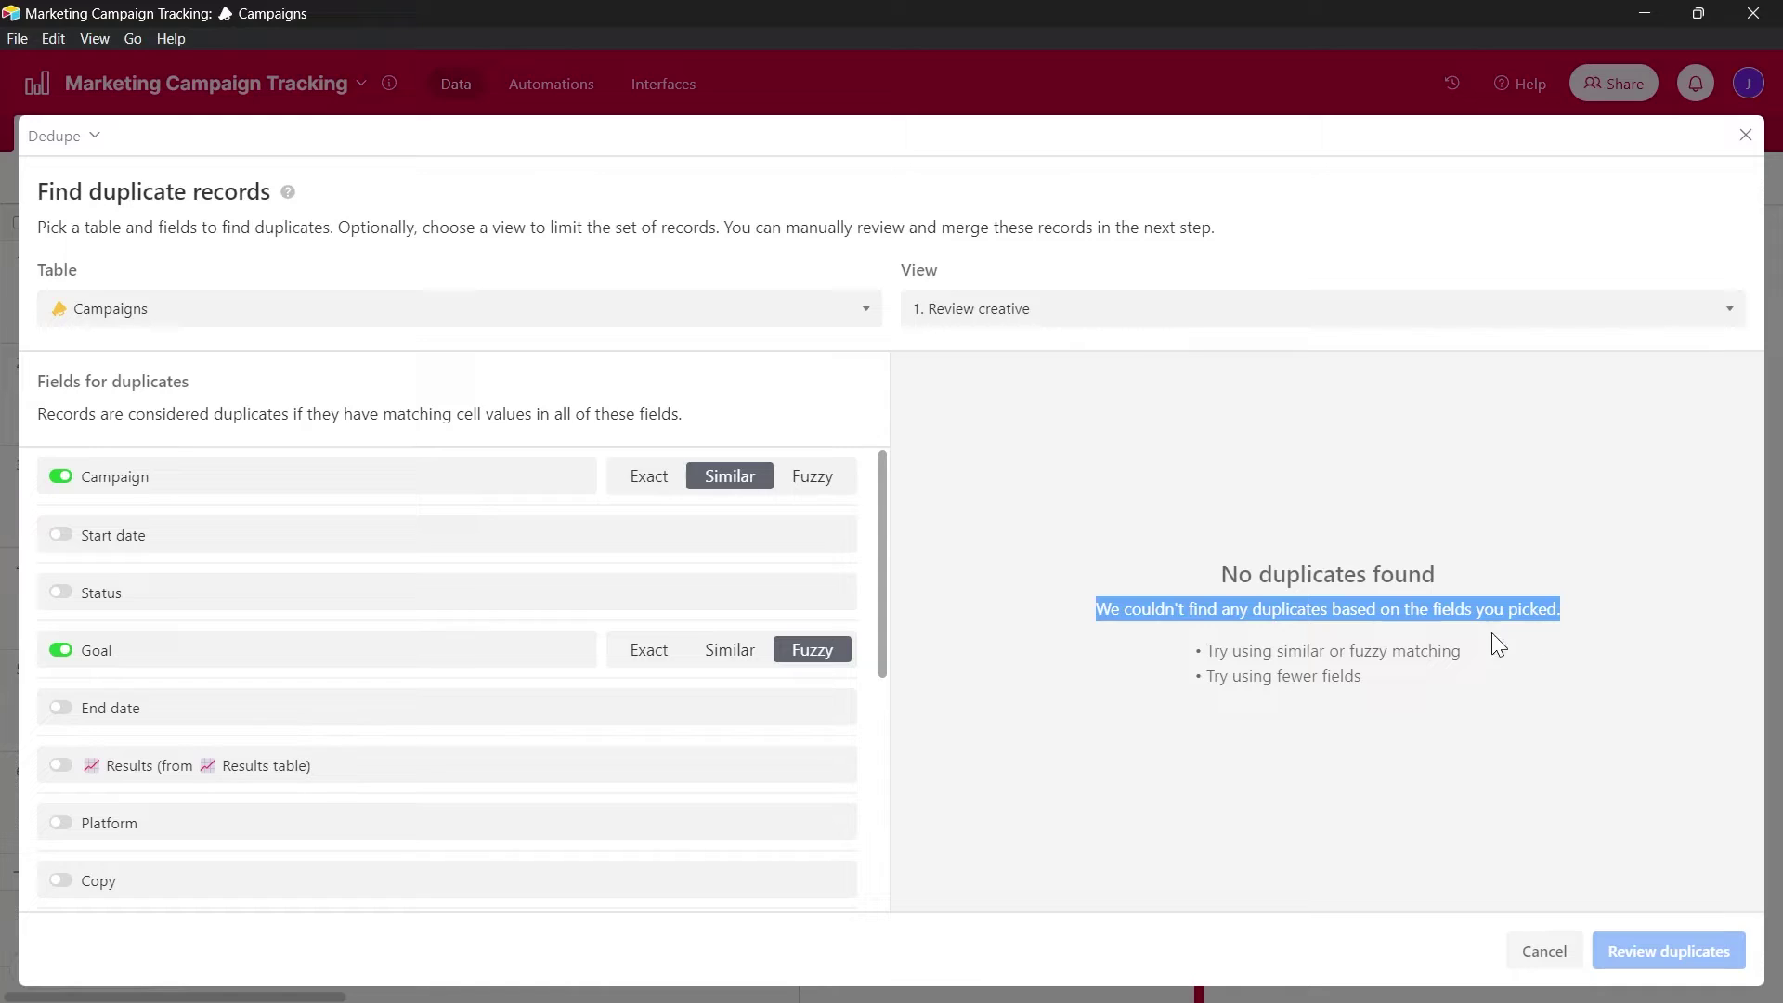
left_click_drag(1193, 643, 1475, 653)
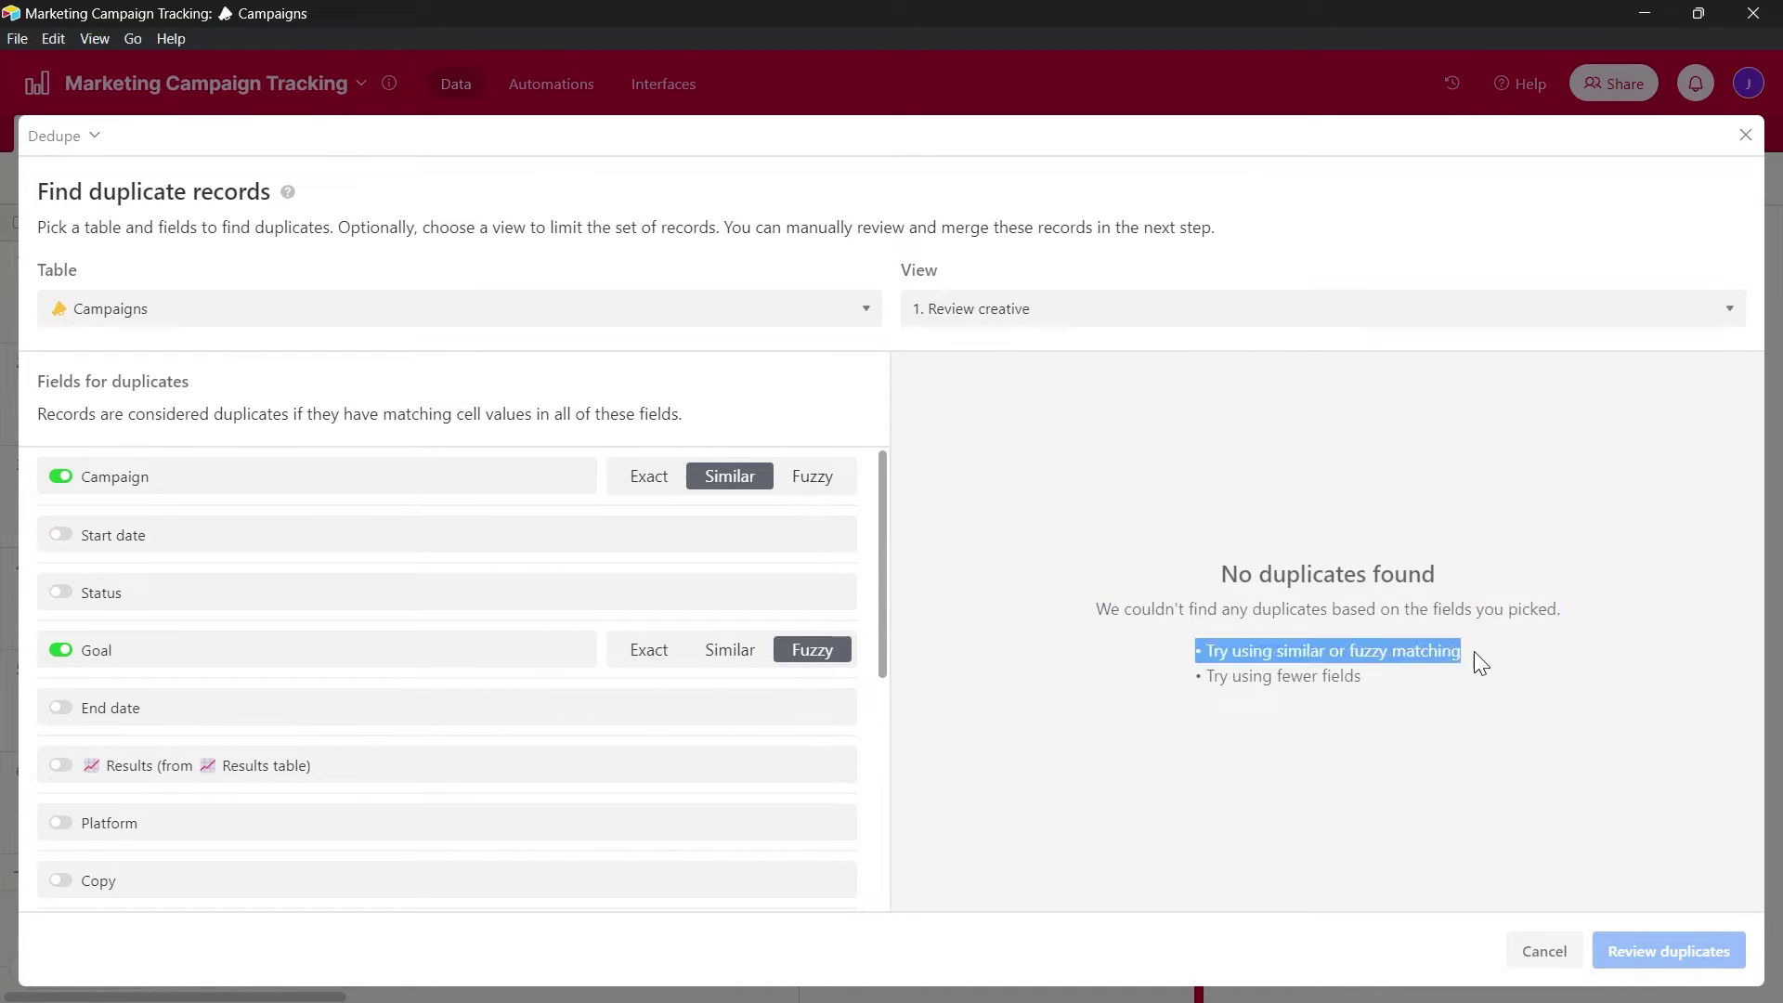
left_click_drag(1145, 671, 1447, 687)
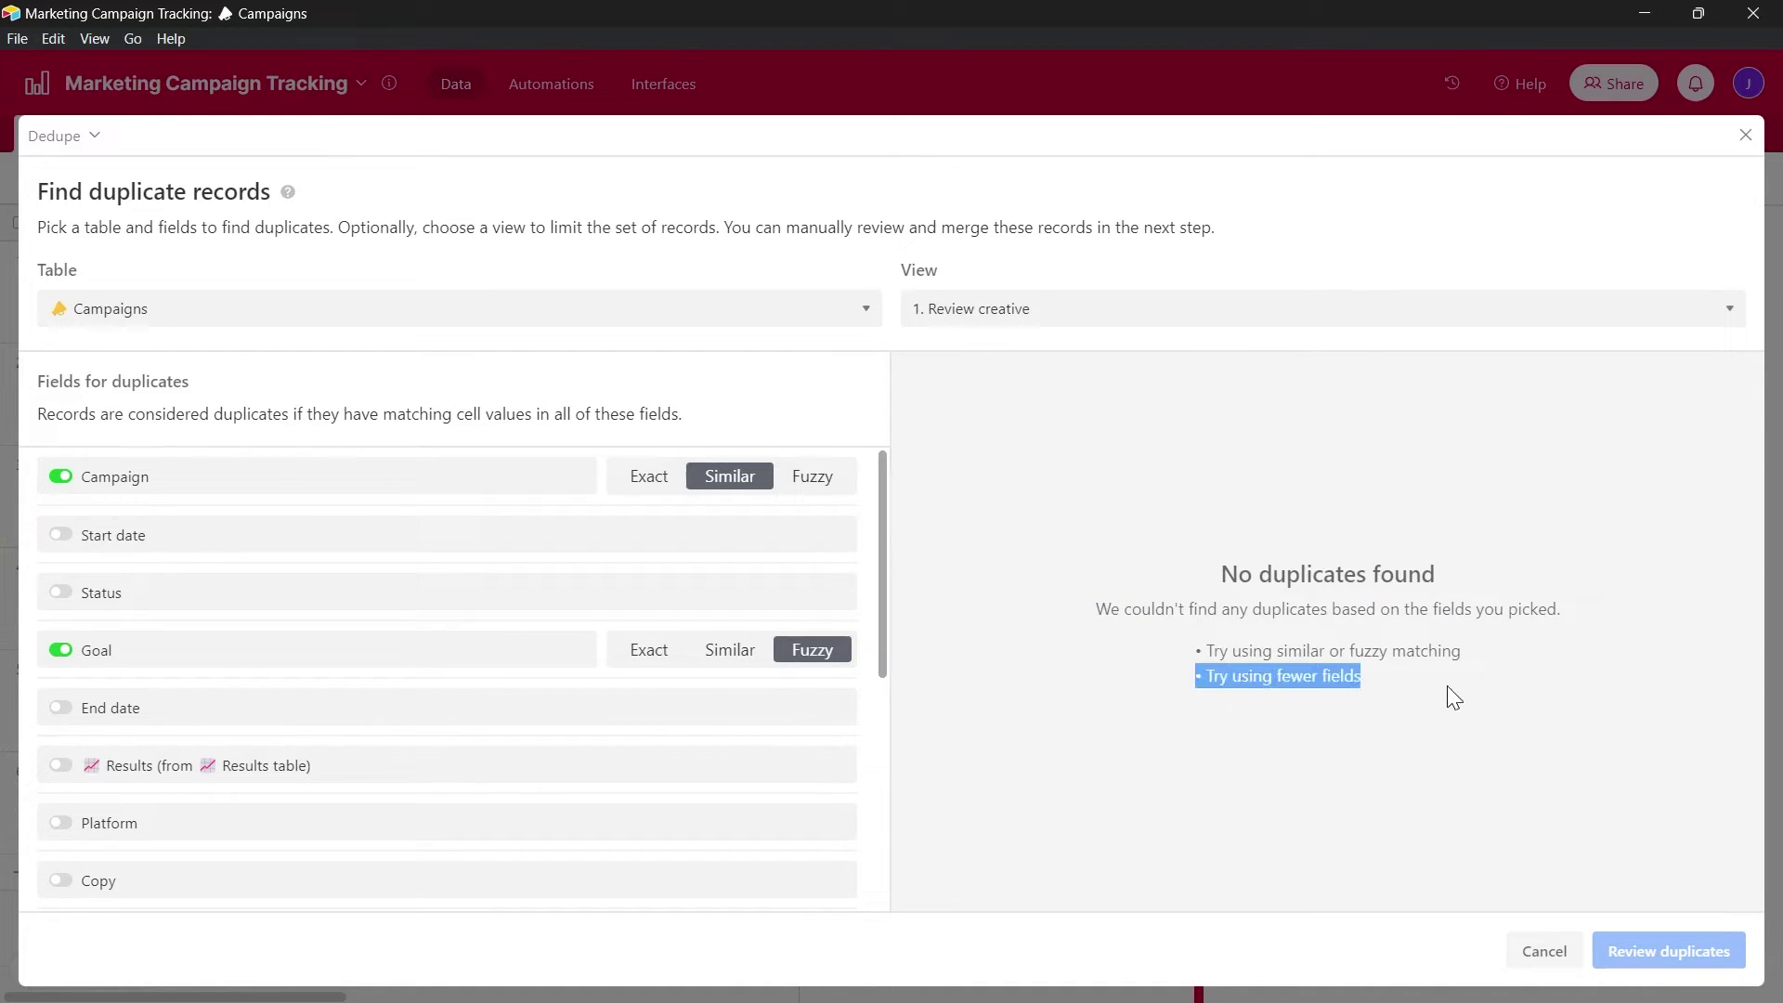
left_click(120, 671)
Step: Drop Goal and match on Start date (from Campaigns), yielding 3 records in one duplicate set
left_click(60, 653)
scroll(108, 530, "down", 3)
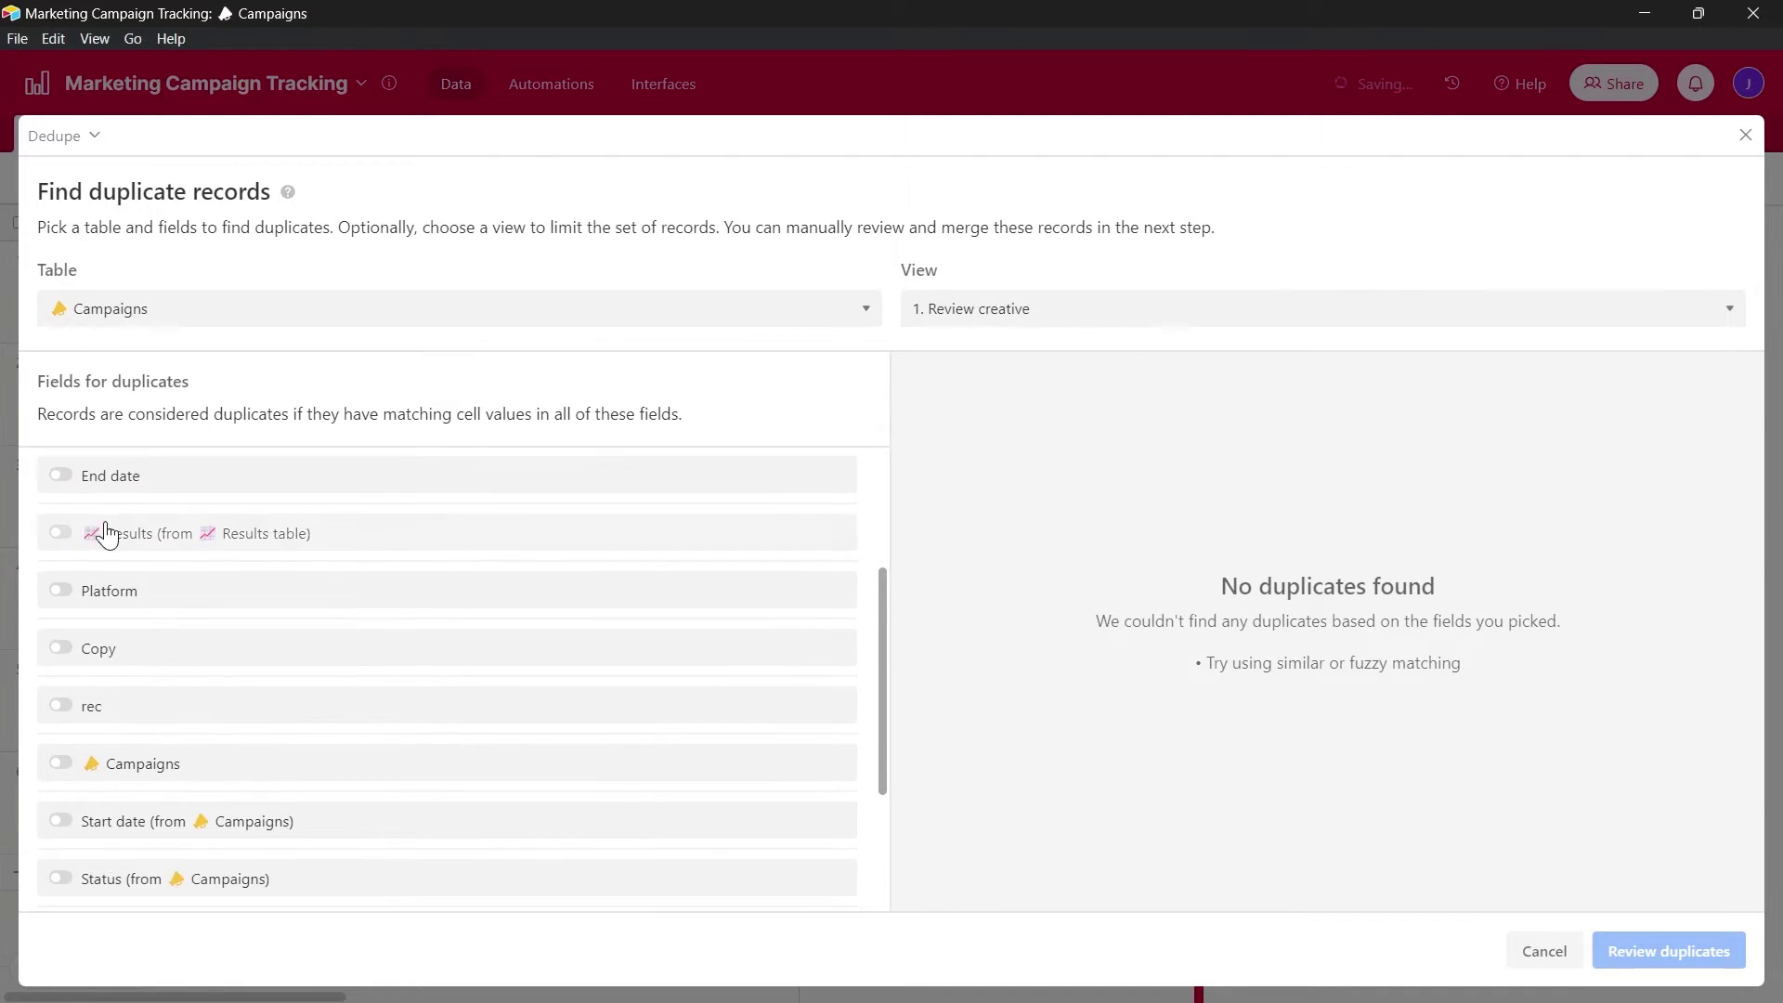
scroll(171, 546, "up", 3)
scroll(56, 622, "down", 5)
scroll(131, 565, "up", 4)
scroll(145, 616, "down", 4)
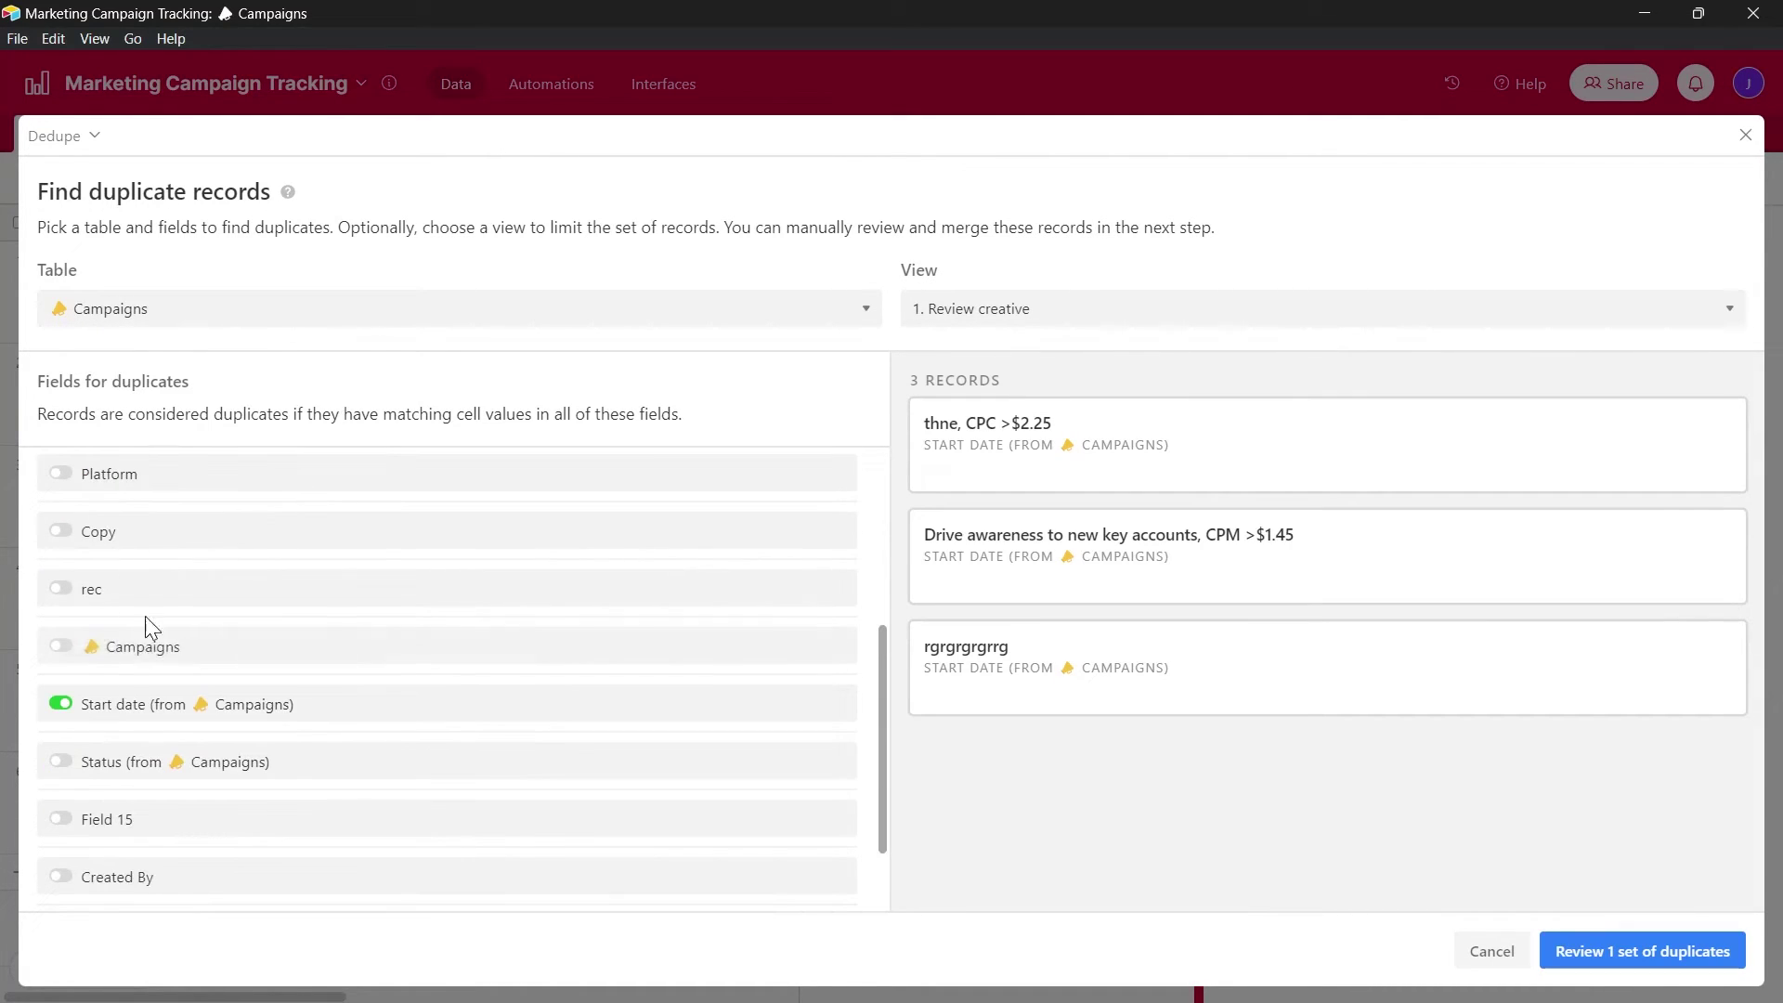
left_click(61, 704)
left_click(61, 704)
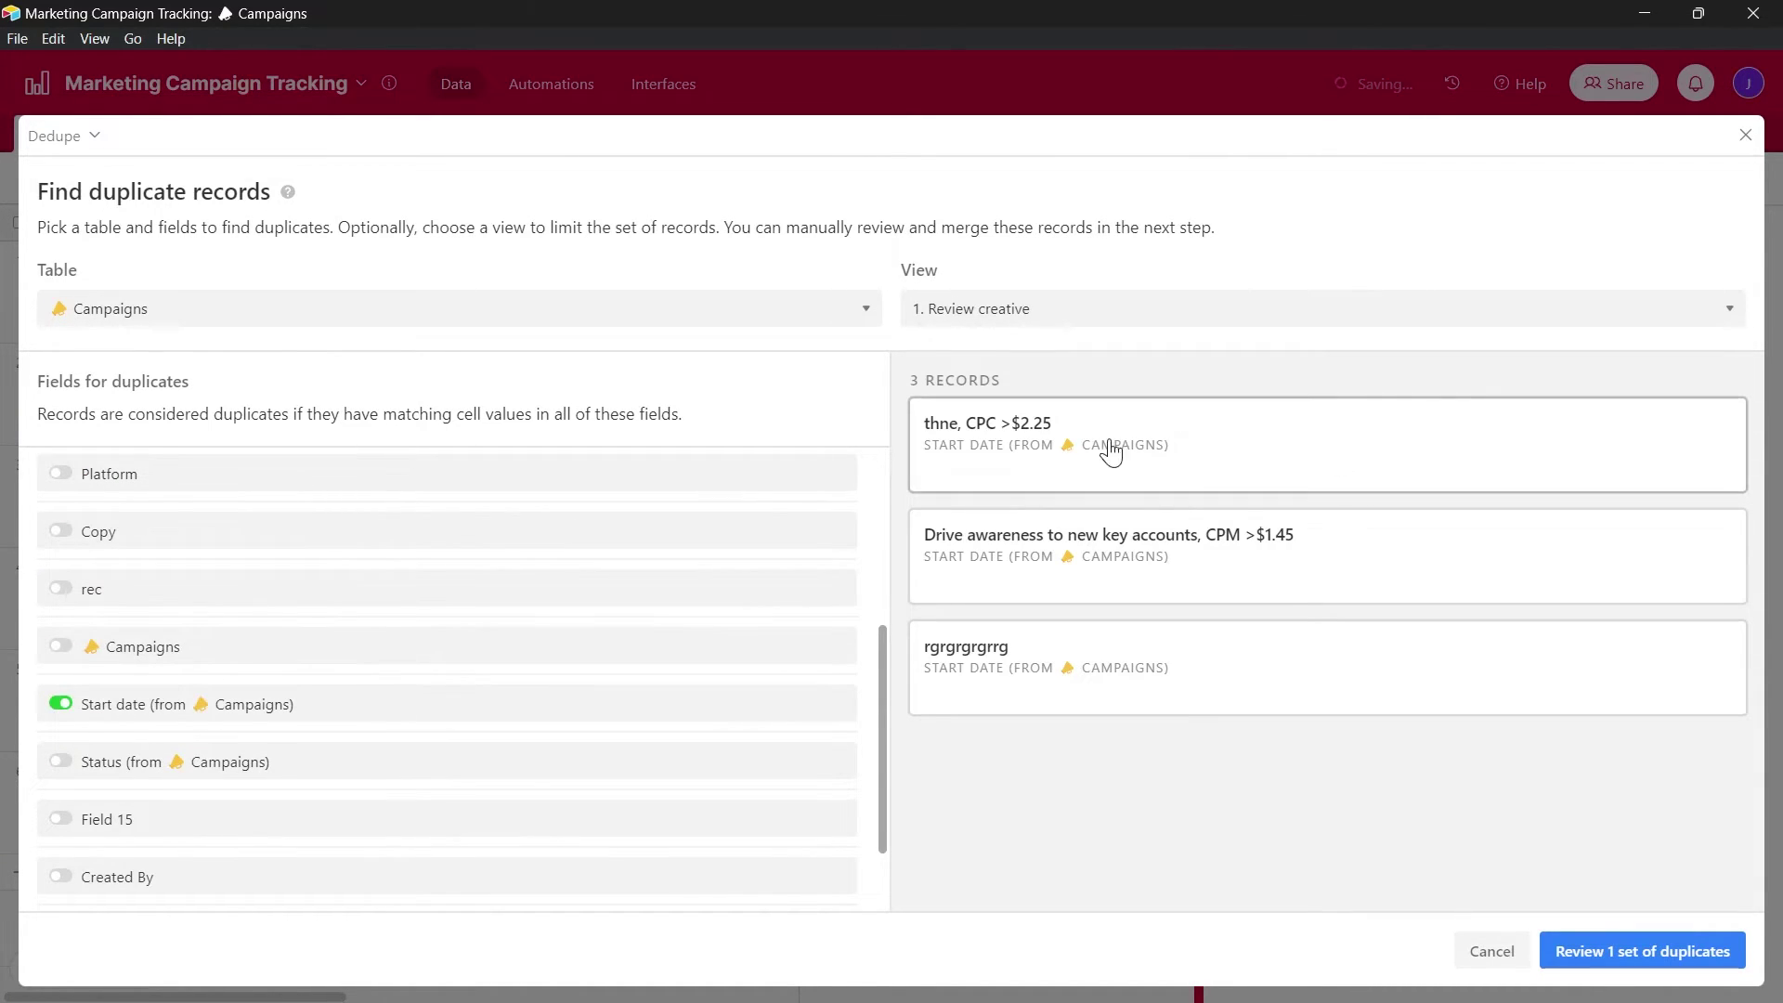
Step: Expand the flagged 'thne, CPC >$2.25' record and scroll through all its fields
left_click(1189, 446)
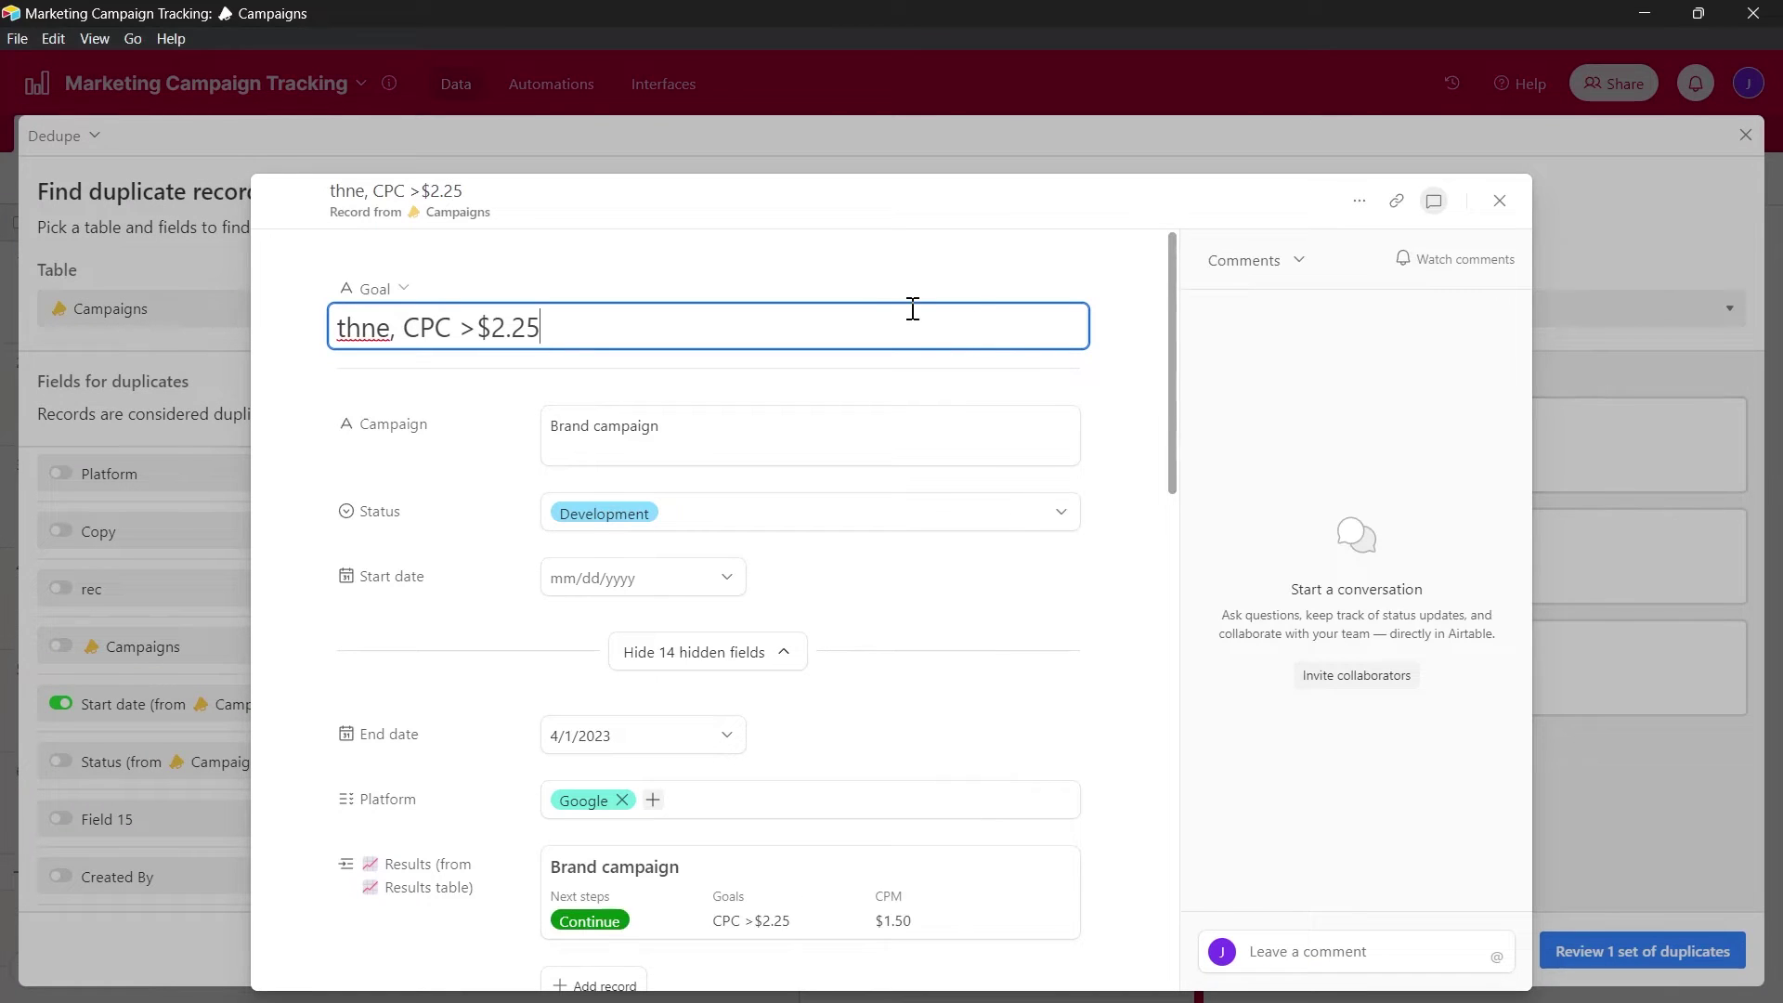
scroll(669, 465, "down", 10)
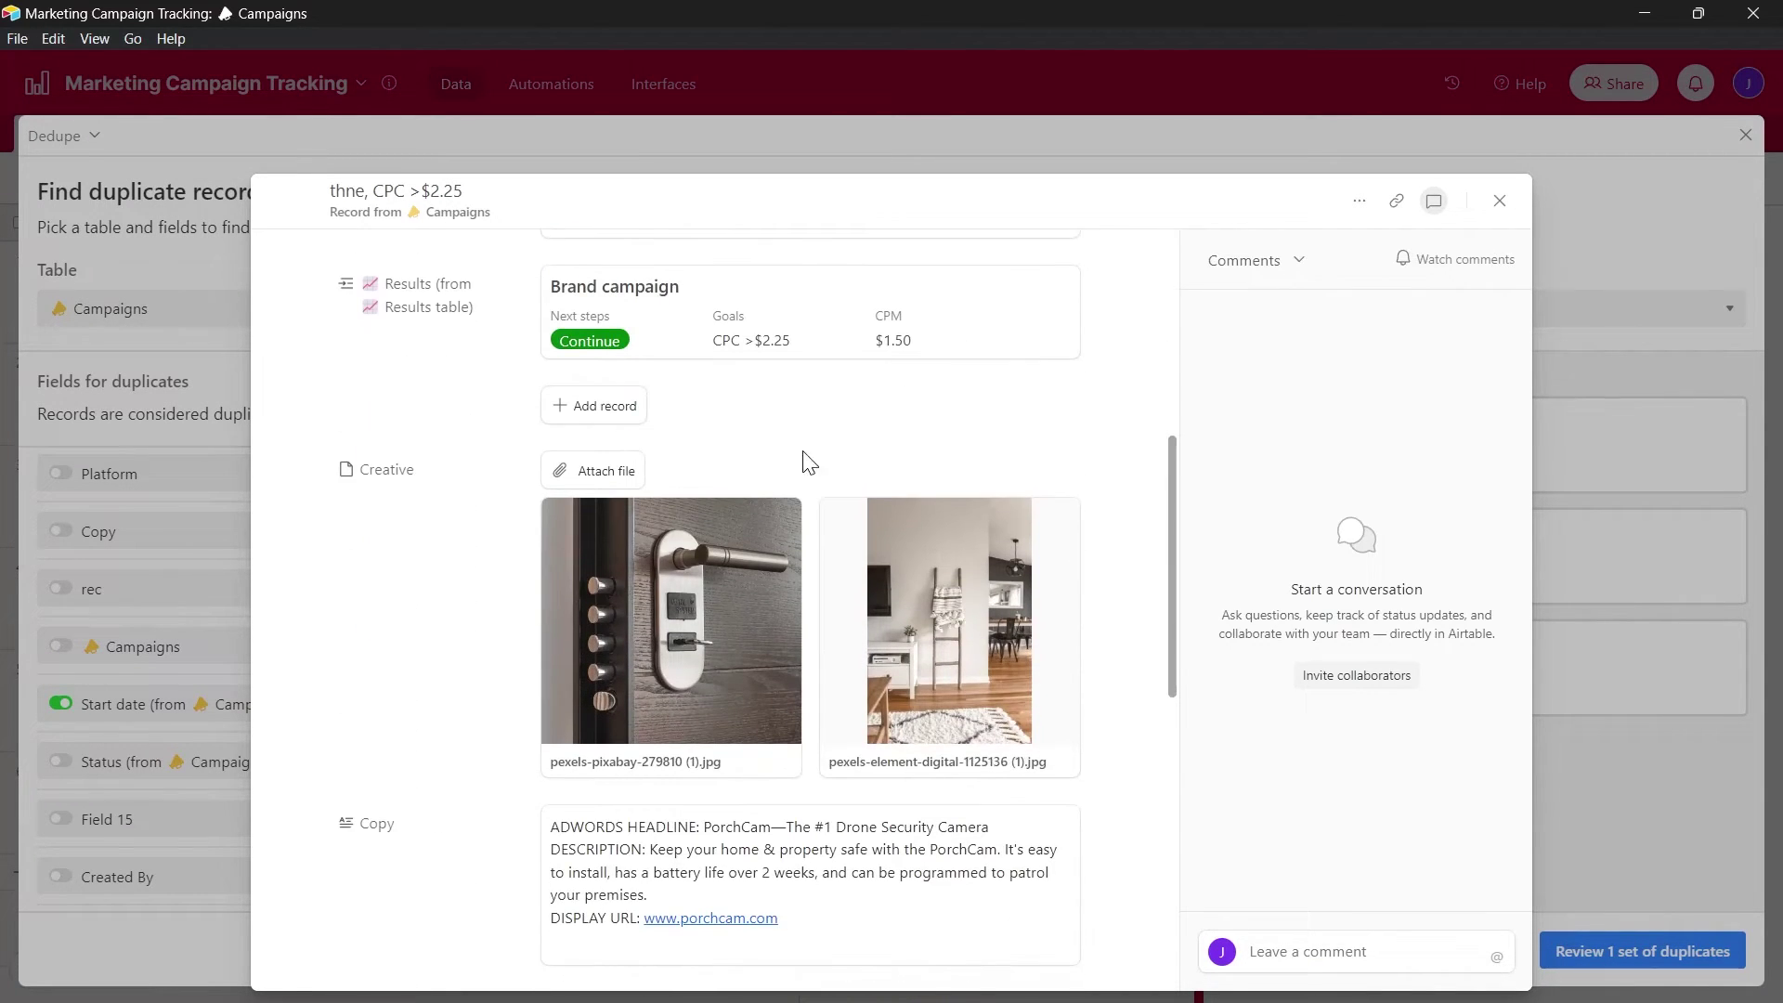
scroll(650, 464, "down", 3)
scroll(1035, 505, "up", 6)
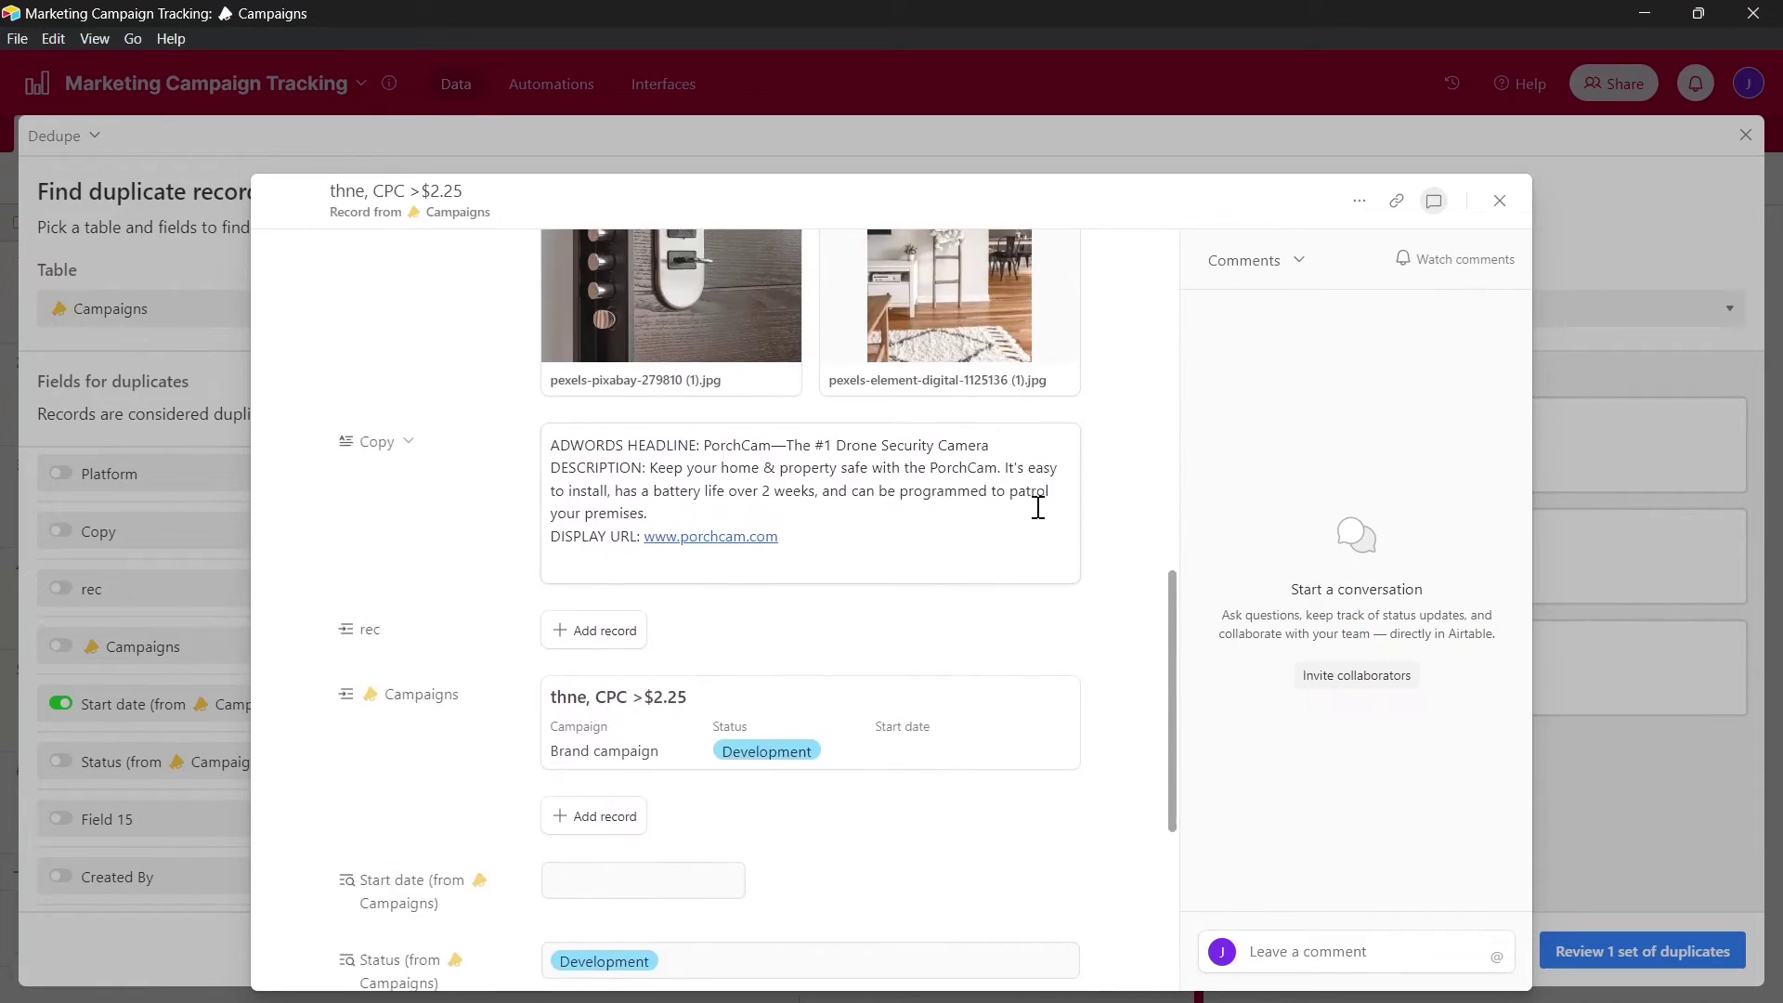
scroll(1046, 474, "down", 3)
scroll(836, 464, "down", 3)
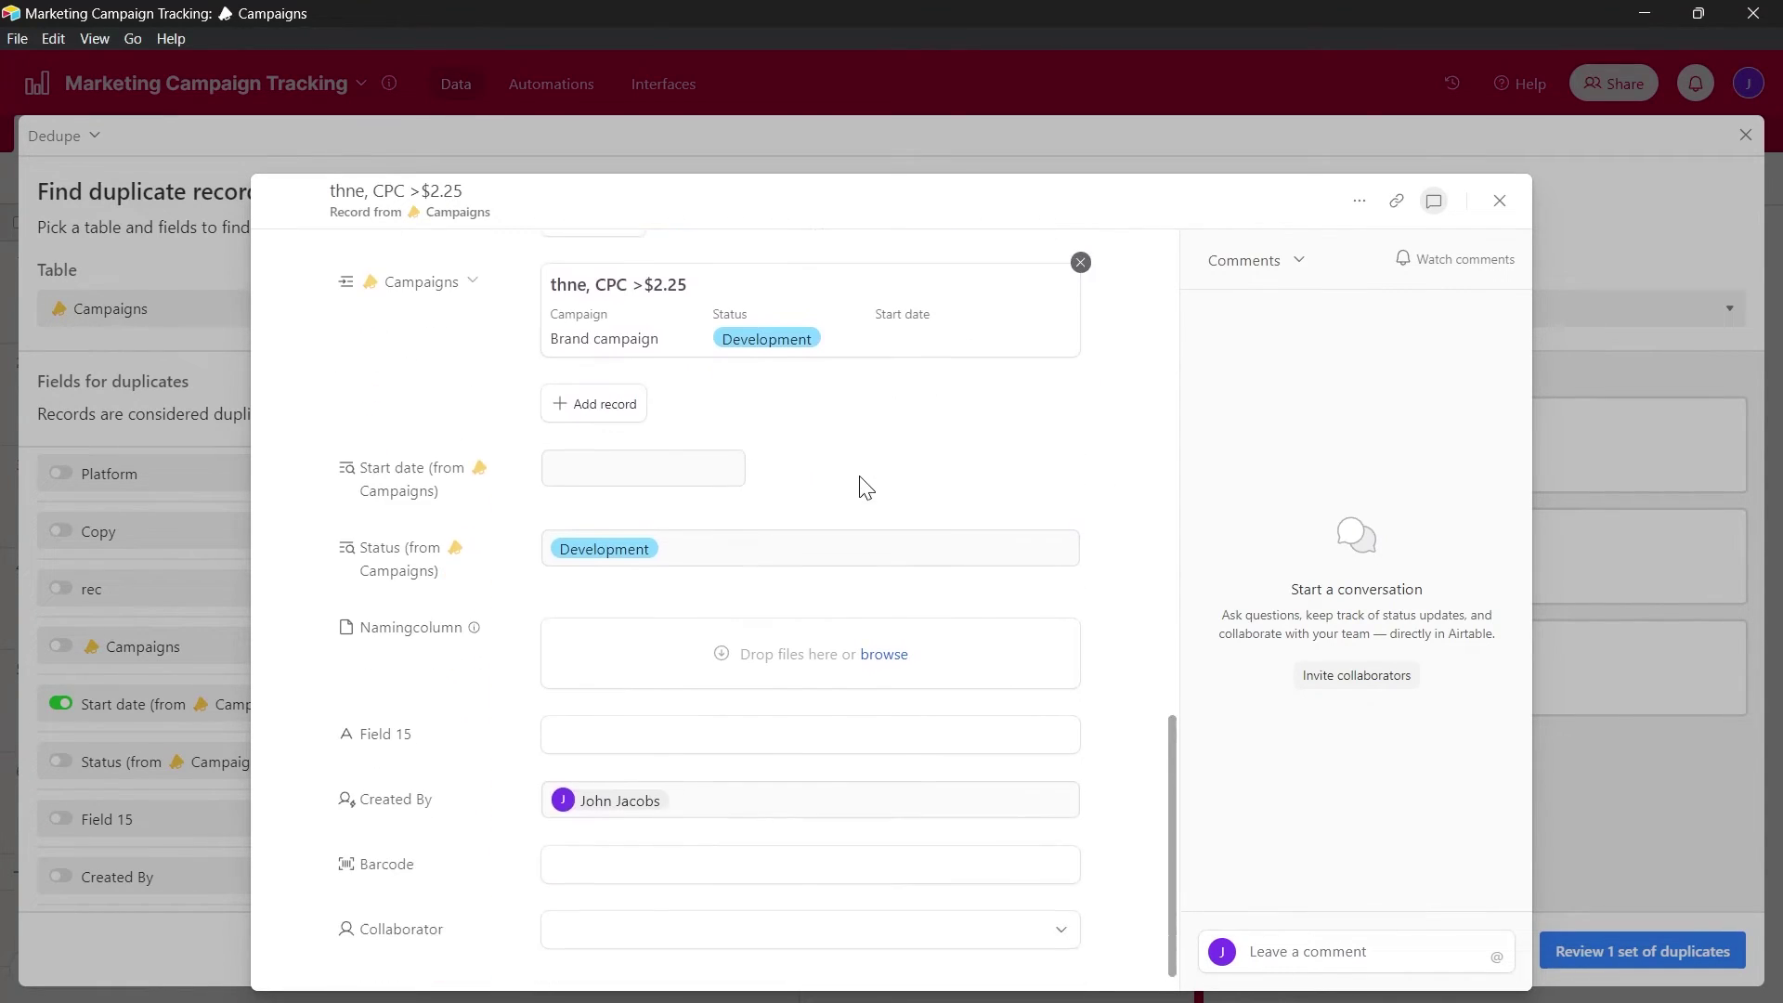
scroll(665, 426, "up", 5)
Step: Replace Start date (from Campaigns) with Status (from Campaigns), using Fuzzy matching
left_click(1501, 201)
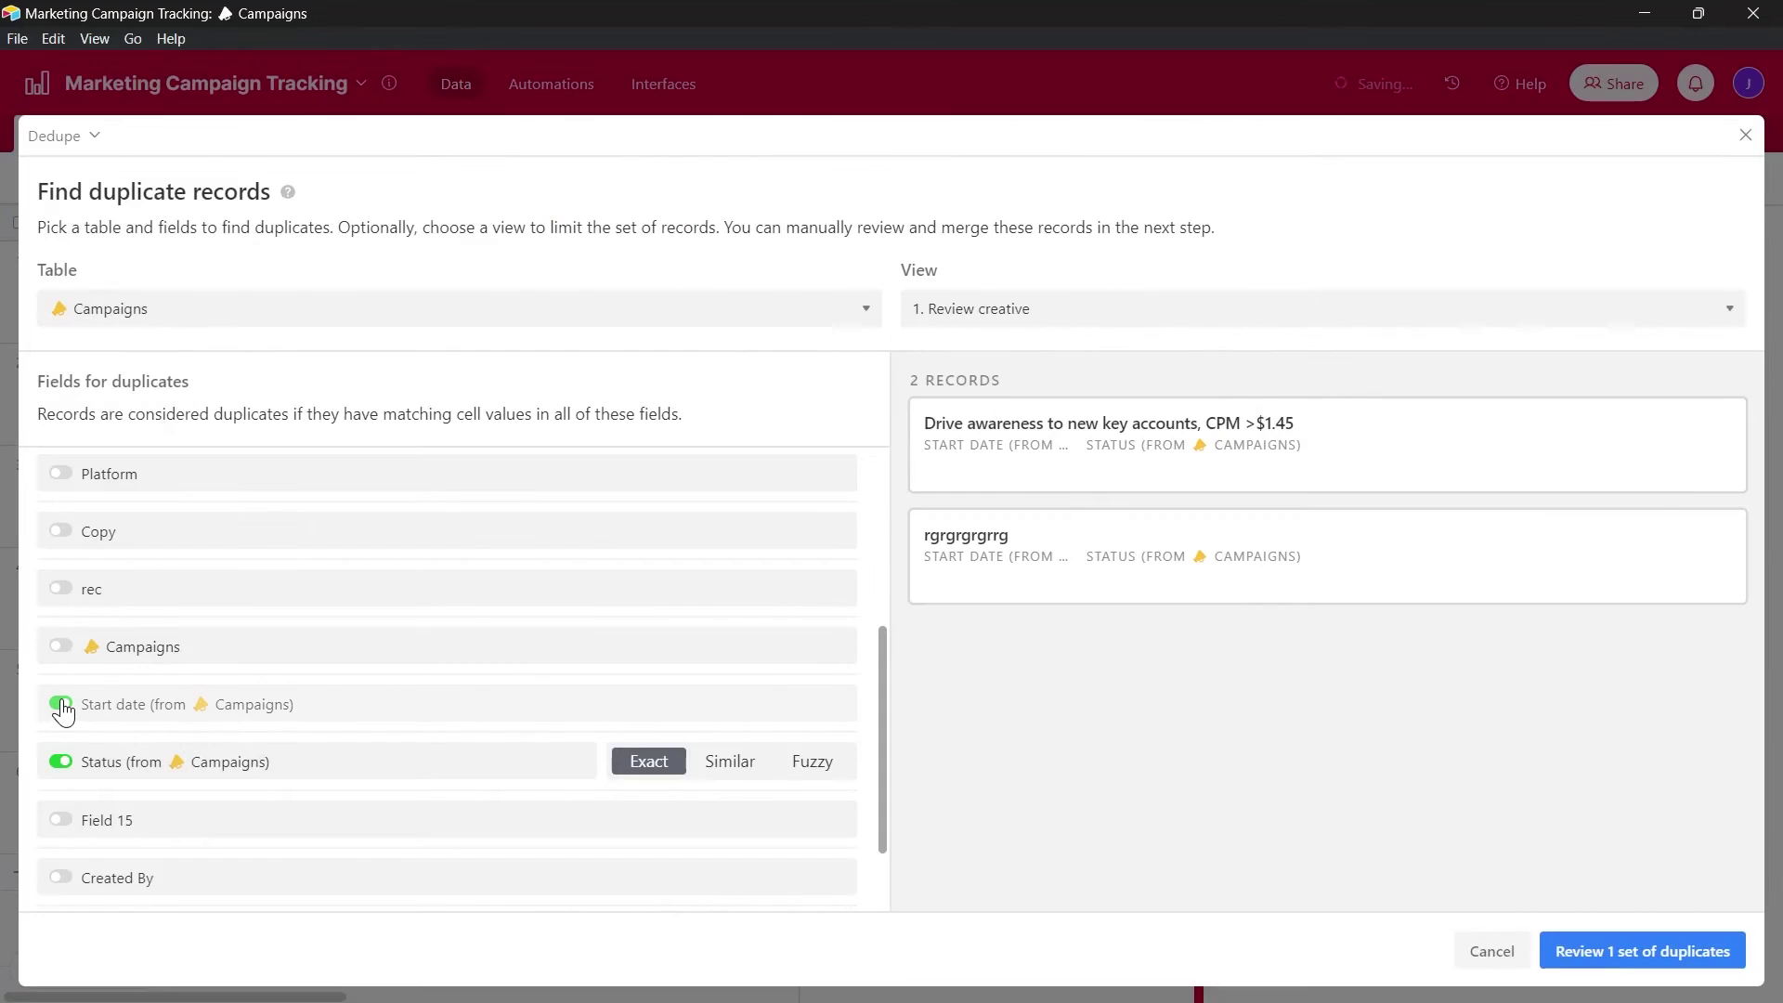
left_click(60, 704)
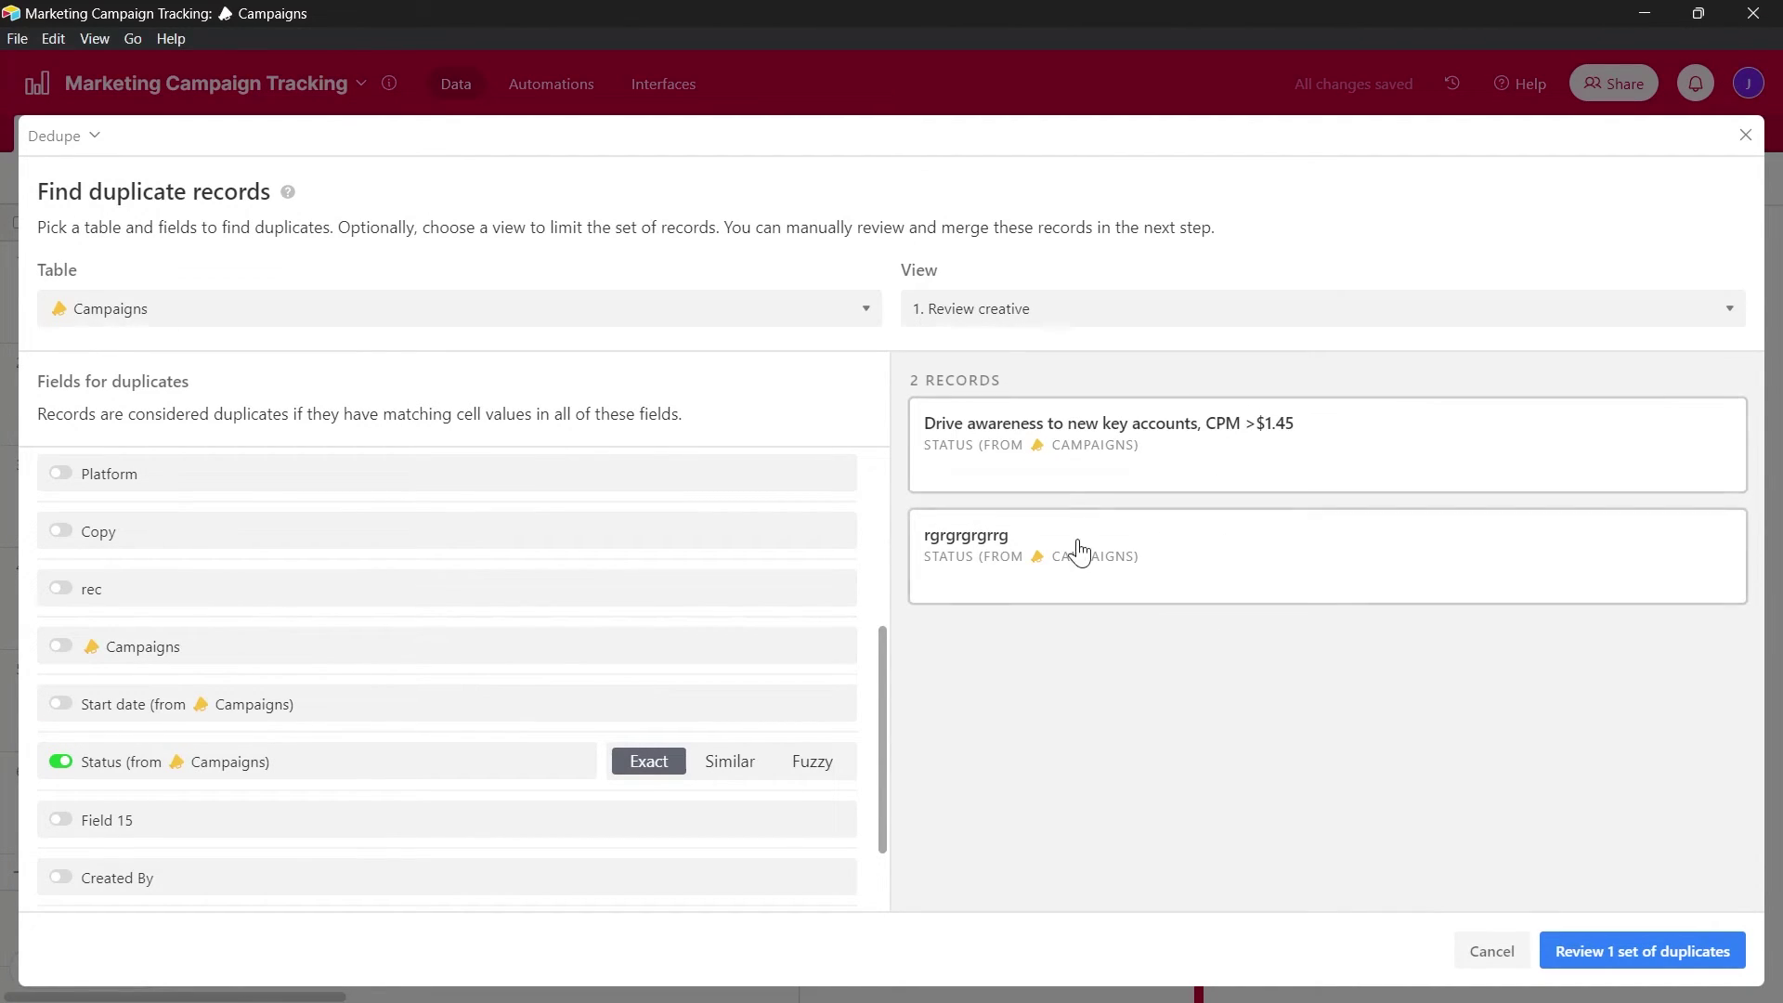
left_click(730, 762)
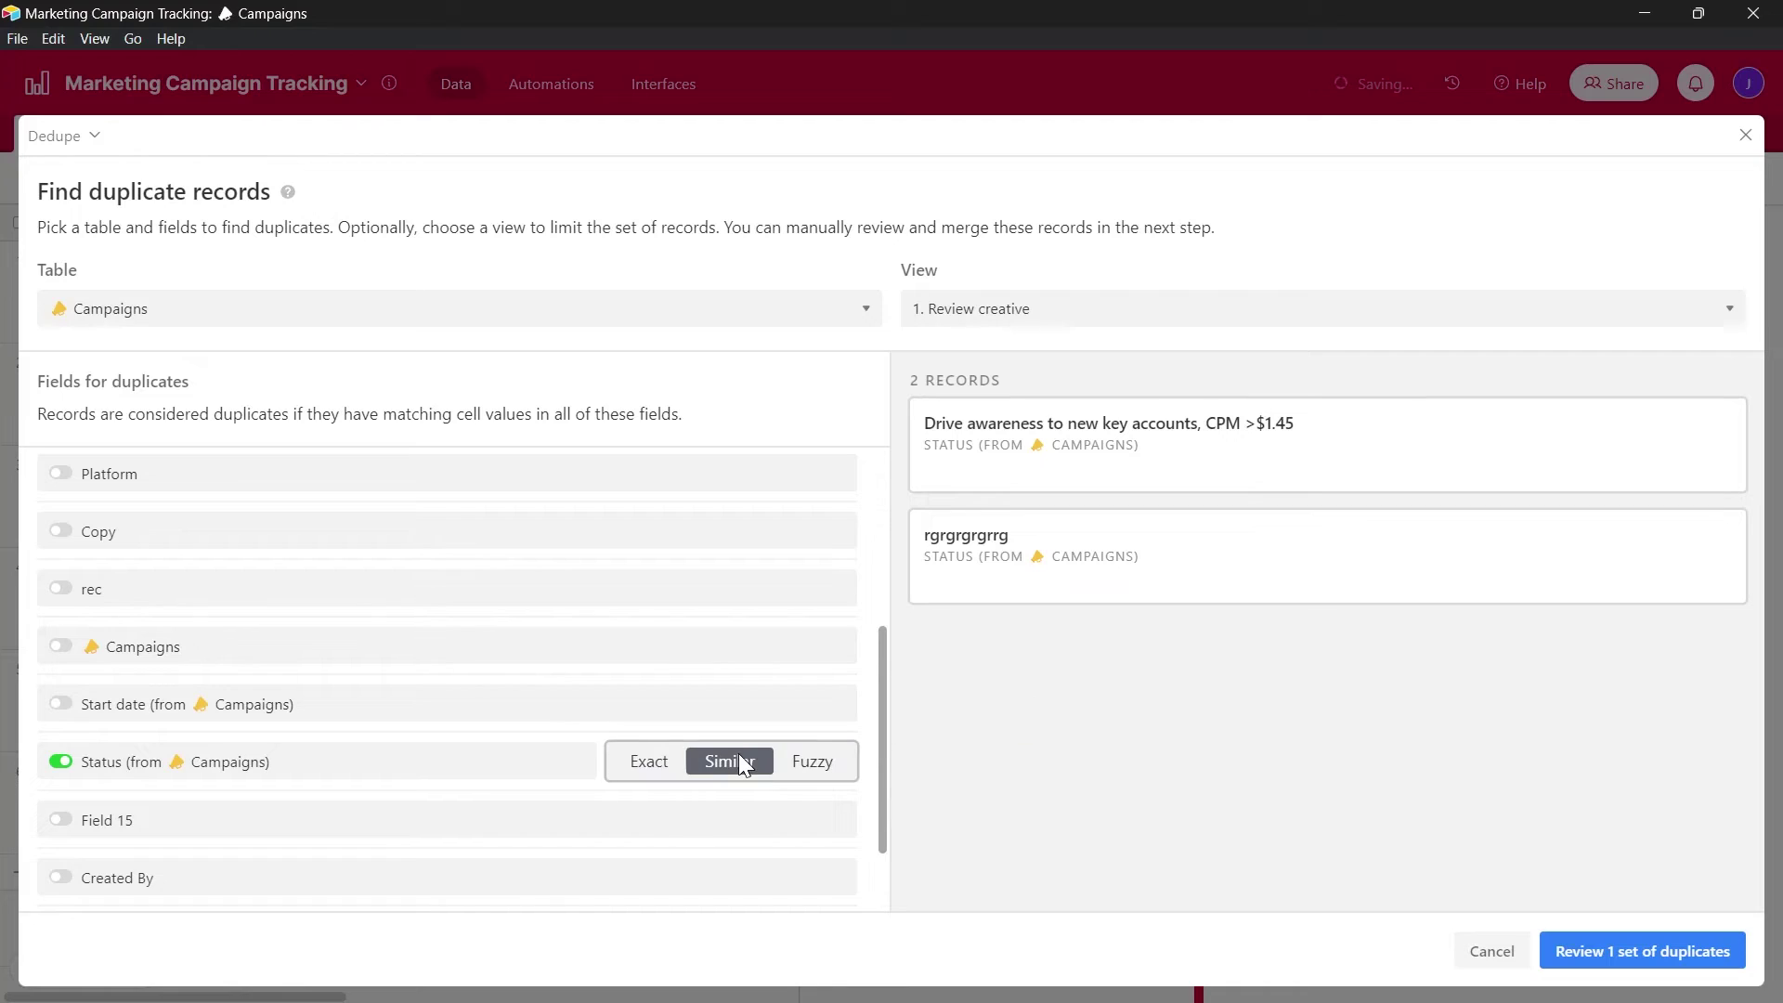
left_click(810, 763)
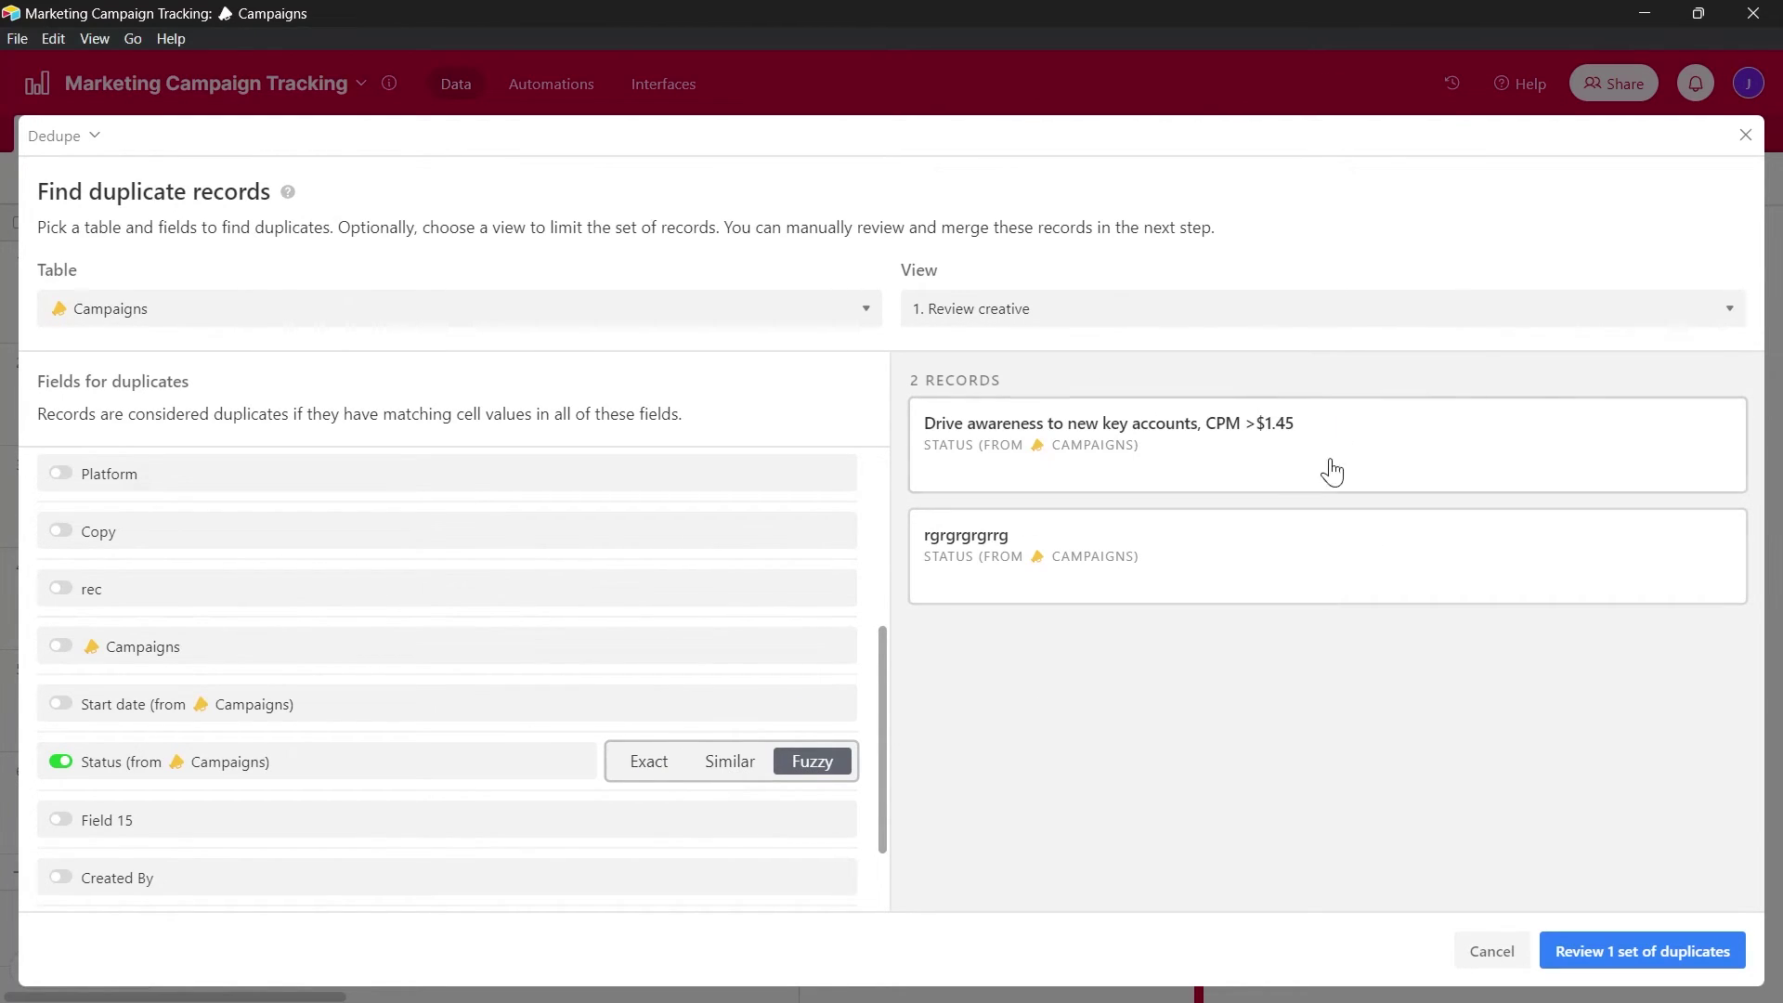
Step: Expand the 'Drive awareness to new key accounts, CPM >$1.45' record and scroll its fields
left_click(1086, 456)
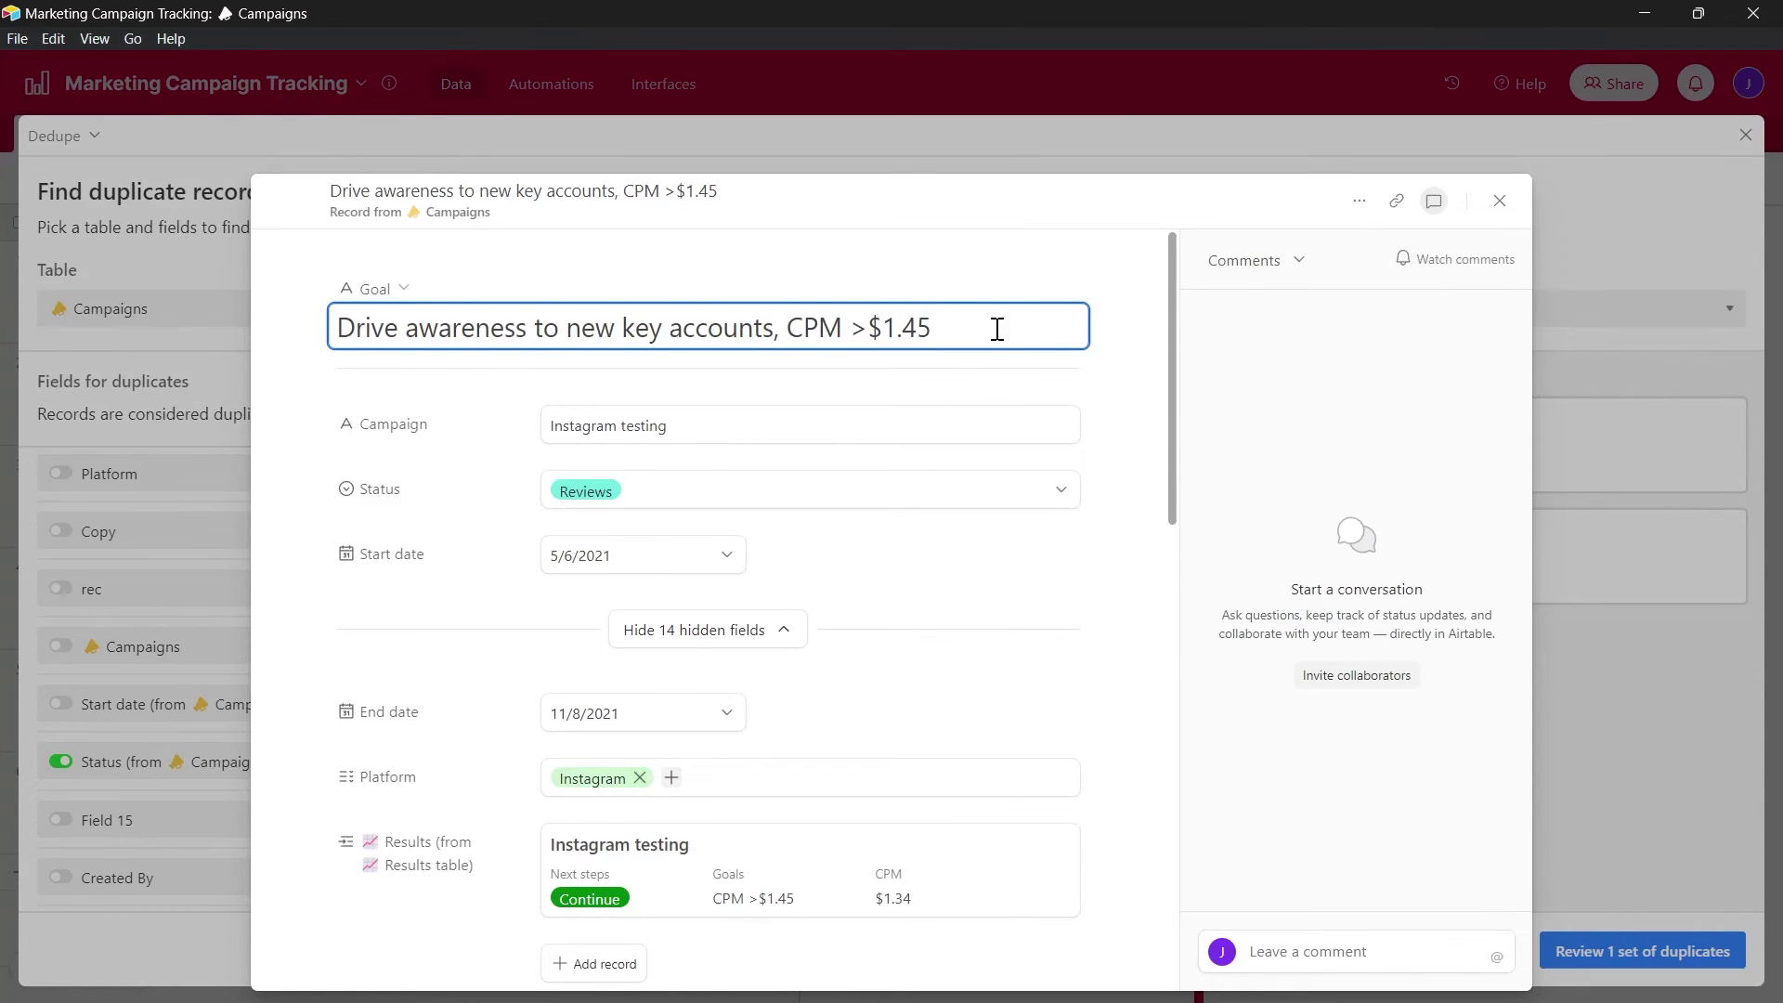
scroll(816, 430, "down", 10)
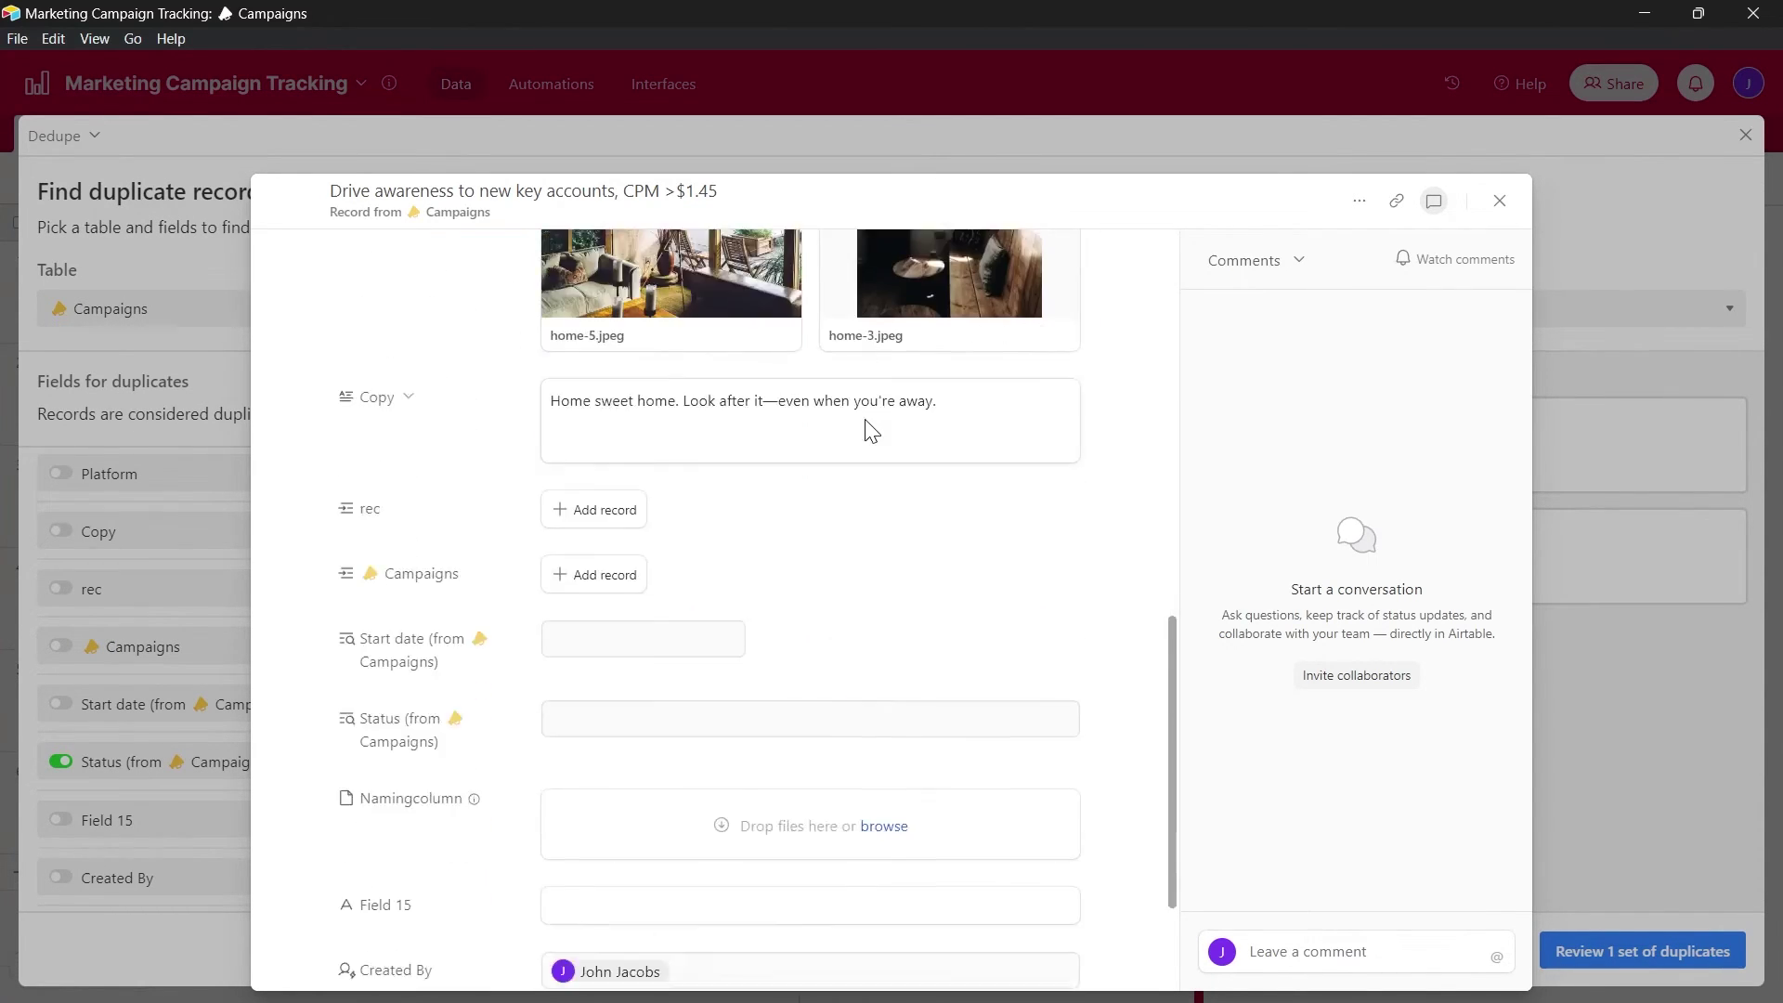
scroll(868, 428, "up", 5)
scroll(865, 429, "up", 5)
scroll(955, 420, "down", 3)
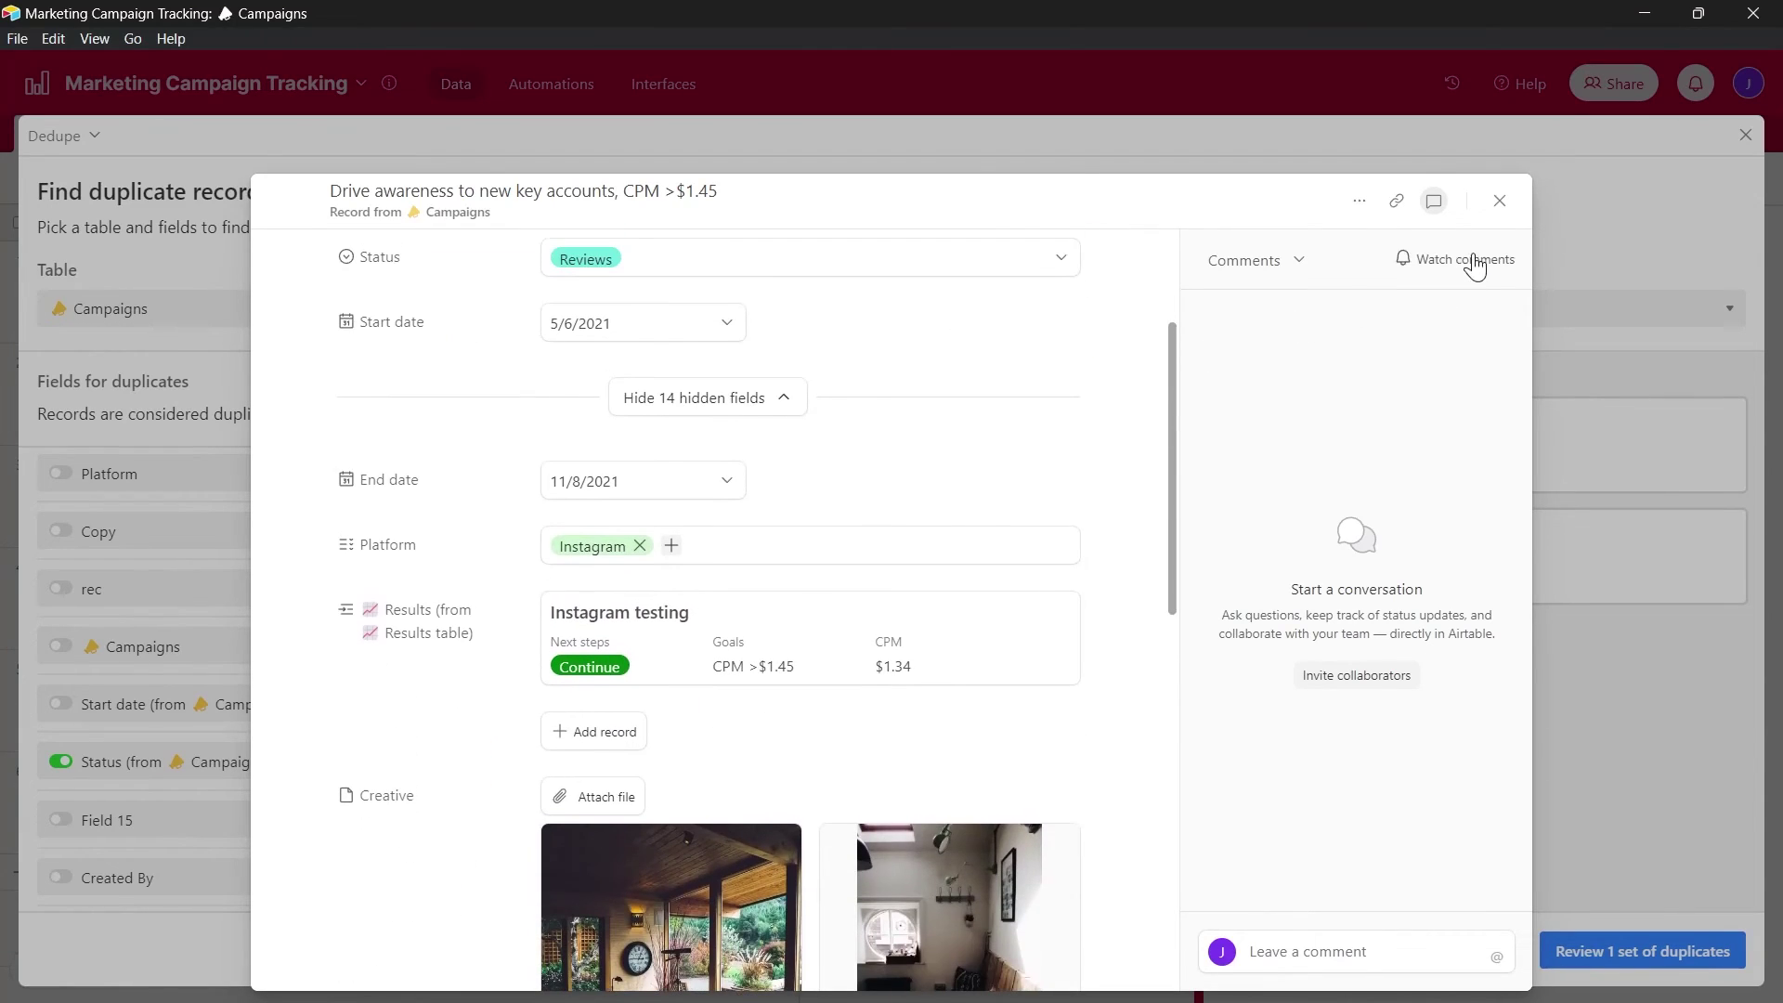
Step: Check the record's Delete record action and browse its Status choices
left_click(1361, 204)
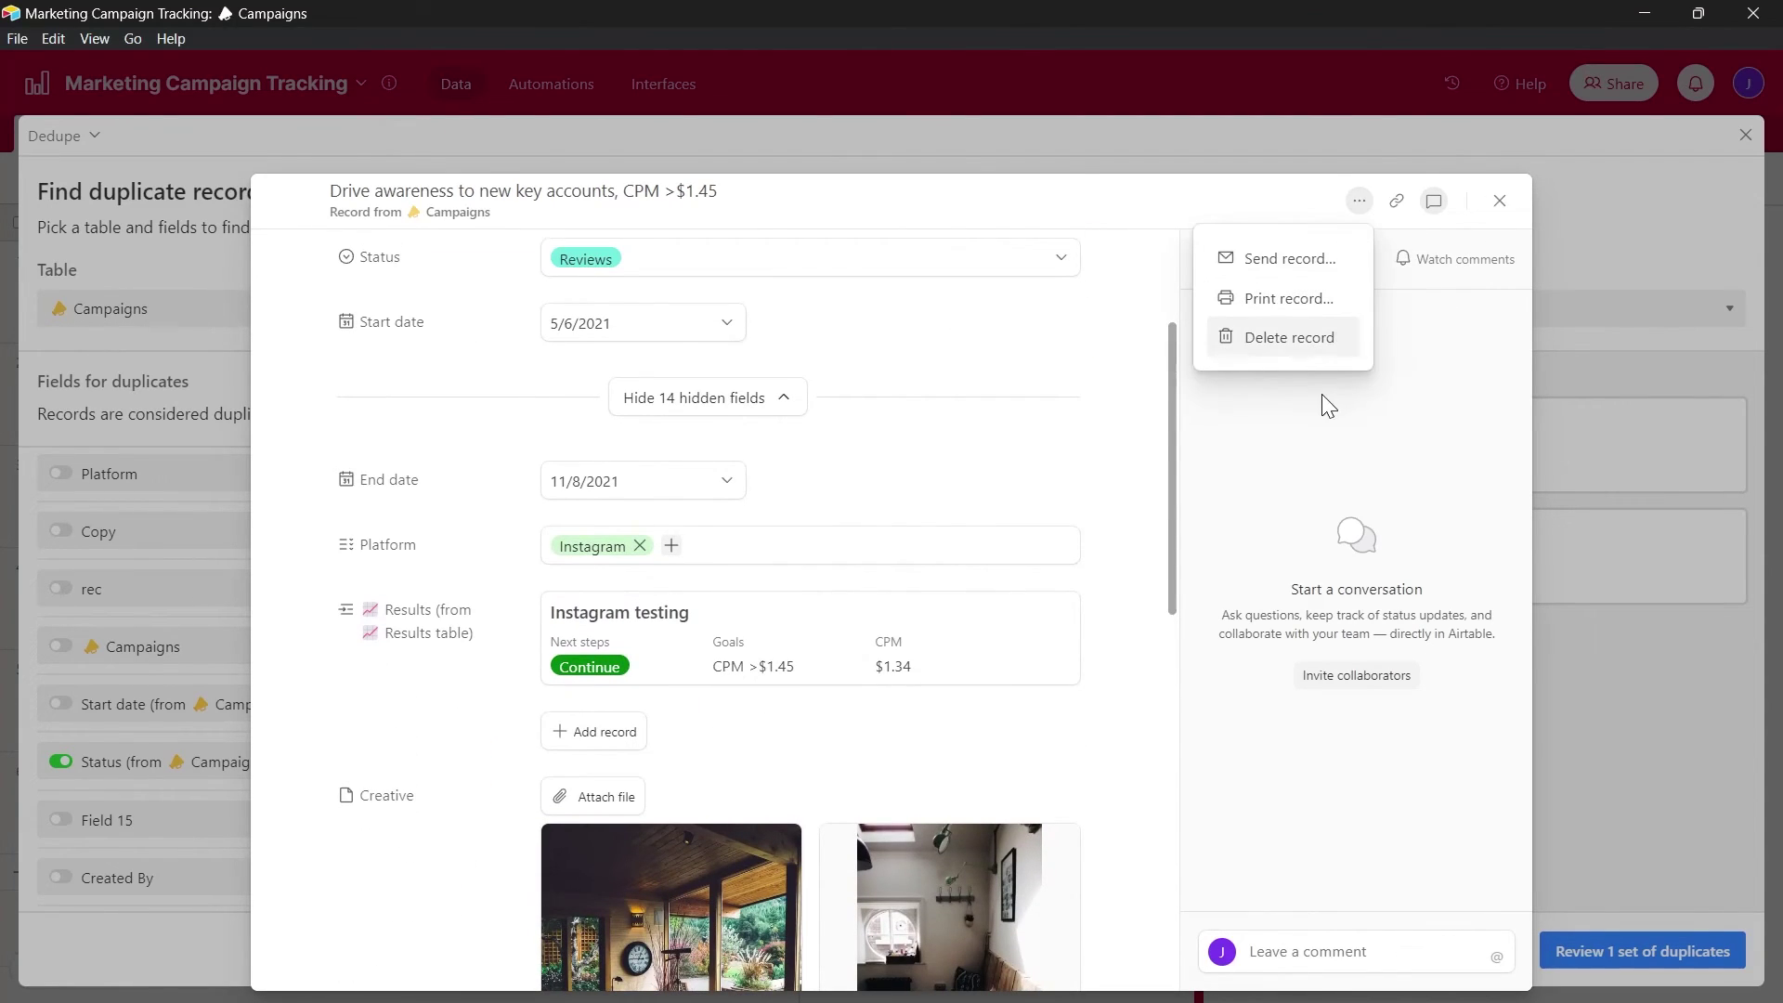
left_click(1360, 203)
left_click(1361, 208)
scroll(700, 518, "up", 3)
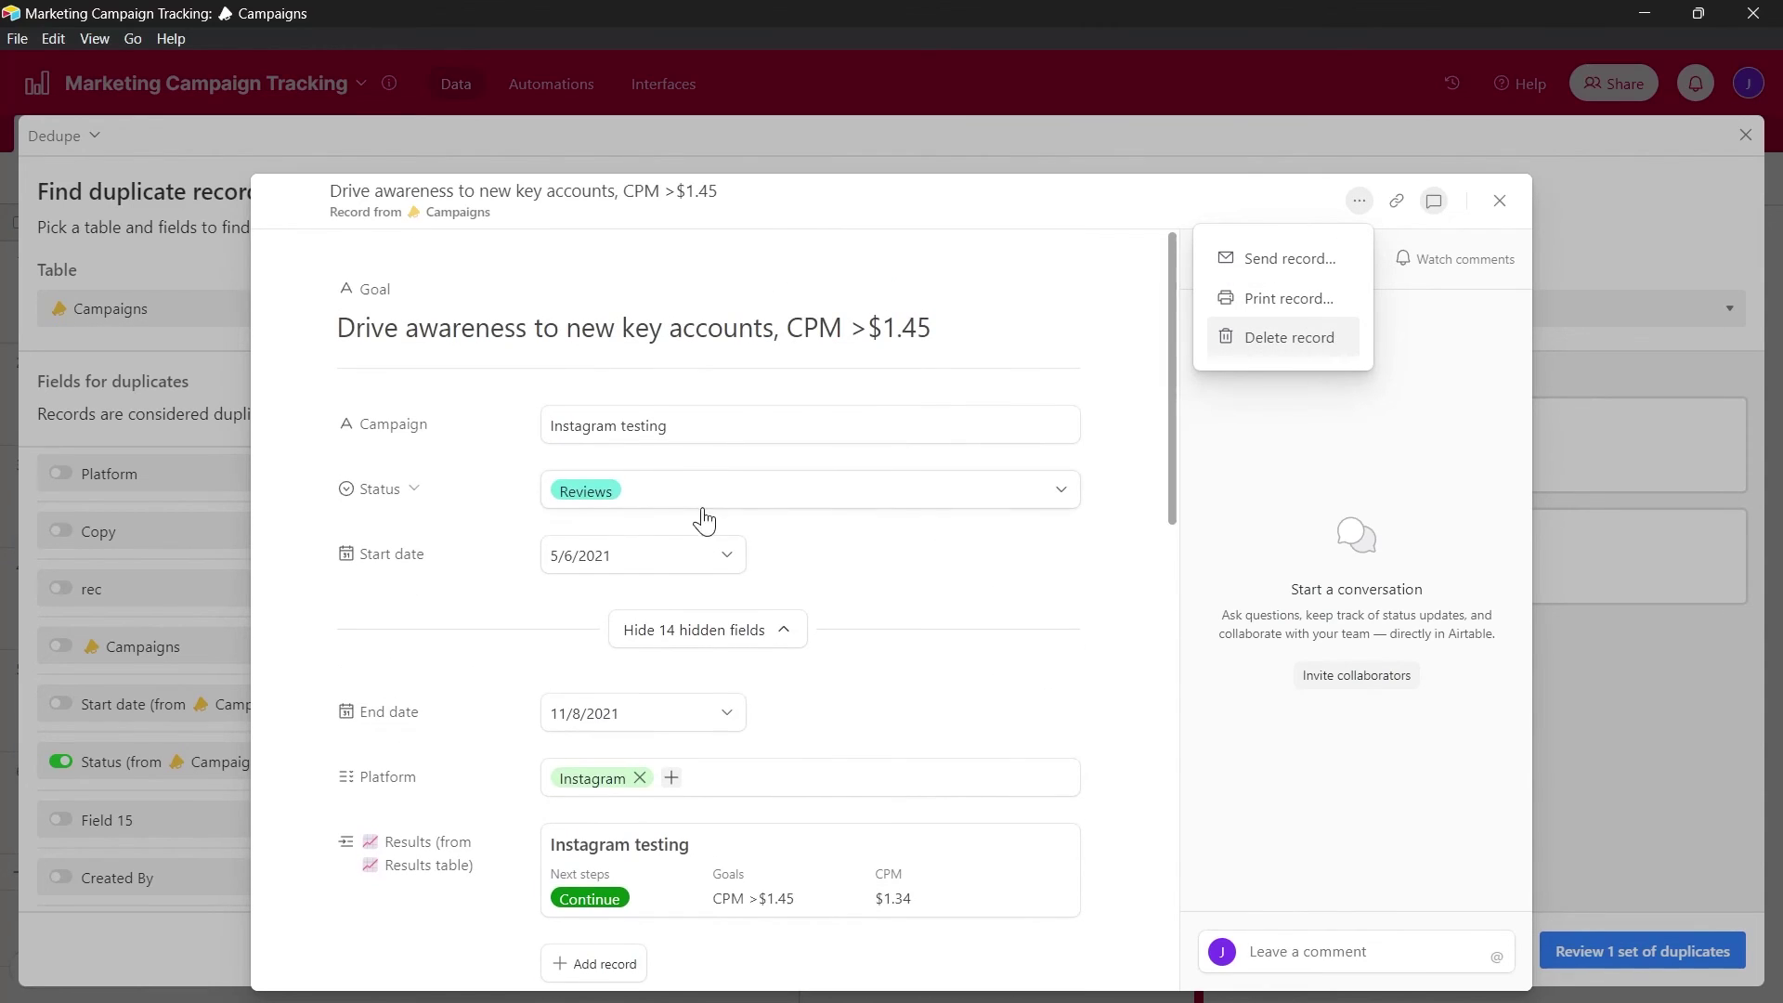
left_click(685, 493)
left_click(685, 494)
scroll(411, 475, "down", 2)
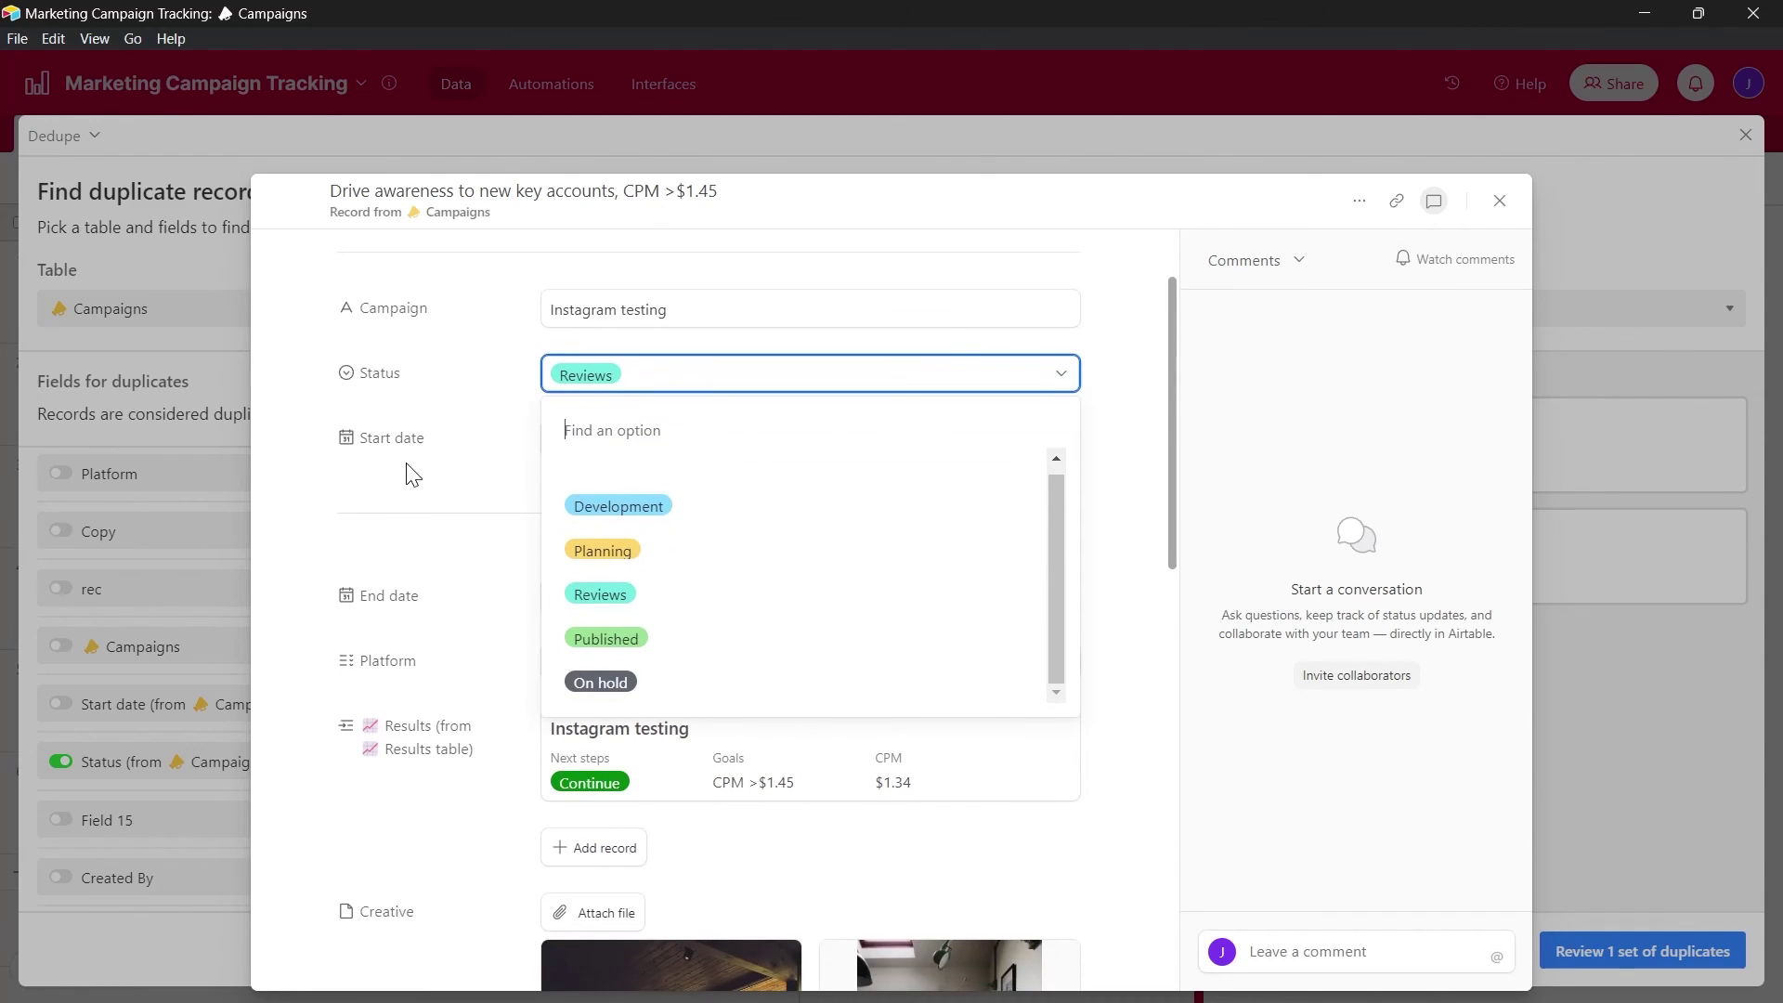